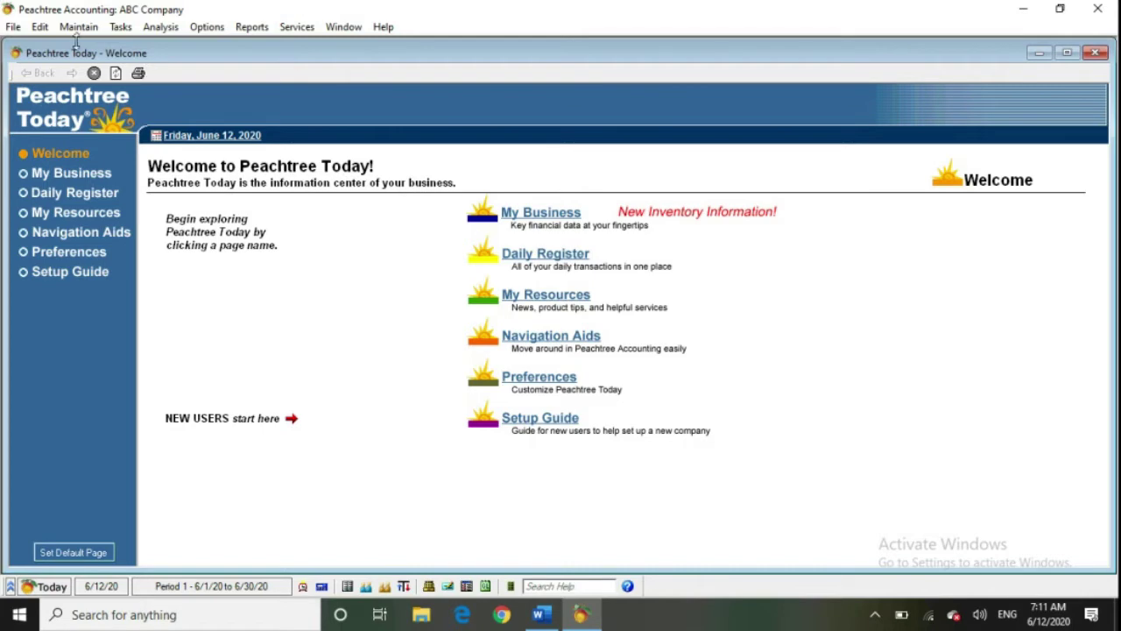
From the Purchases navigation aids, open a blank Maintain Vendors form for ABC Company
click(91, 238)
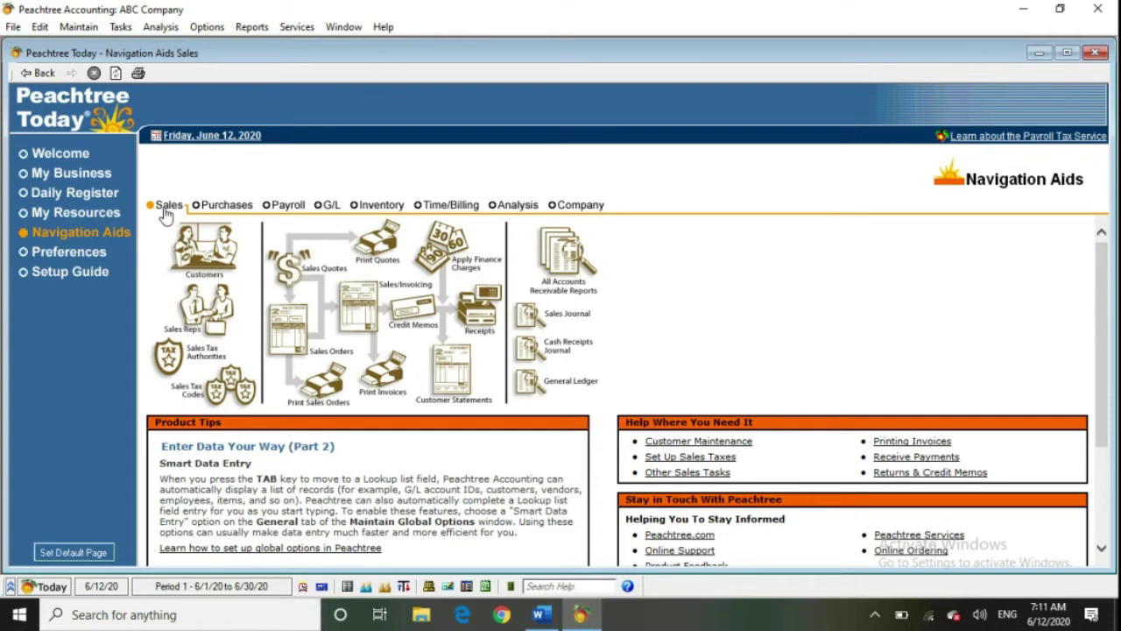
click(209, 205)
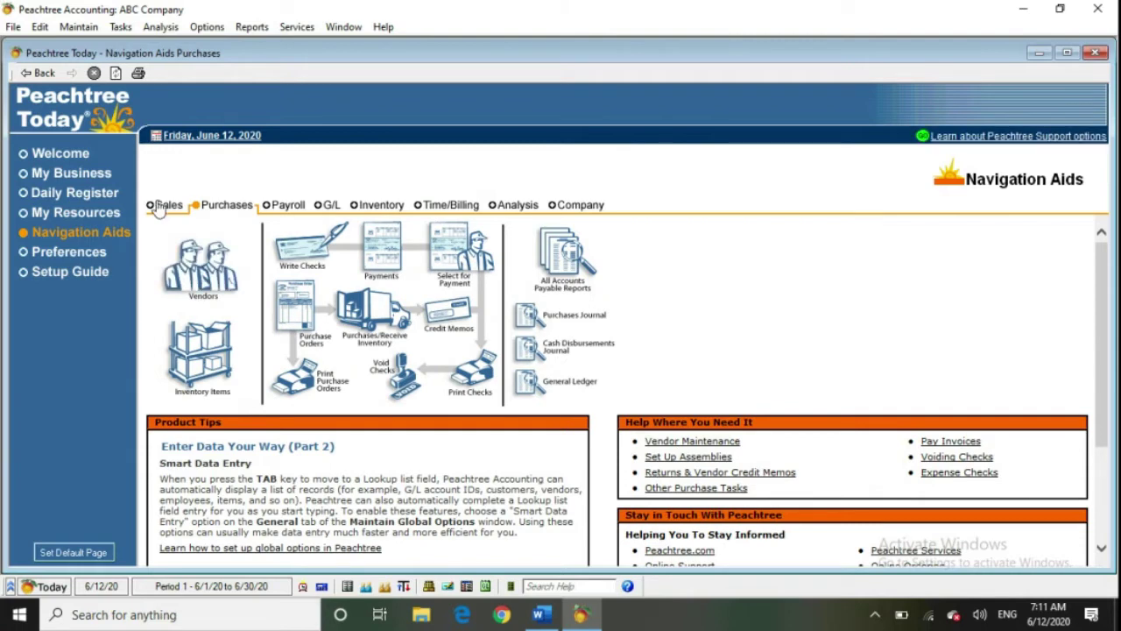
click(78, 27)
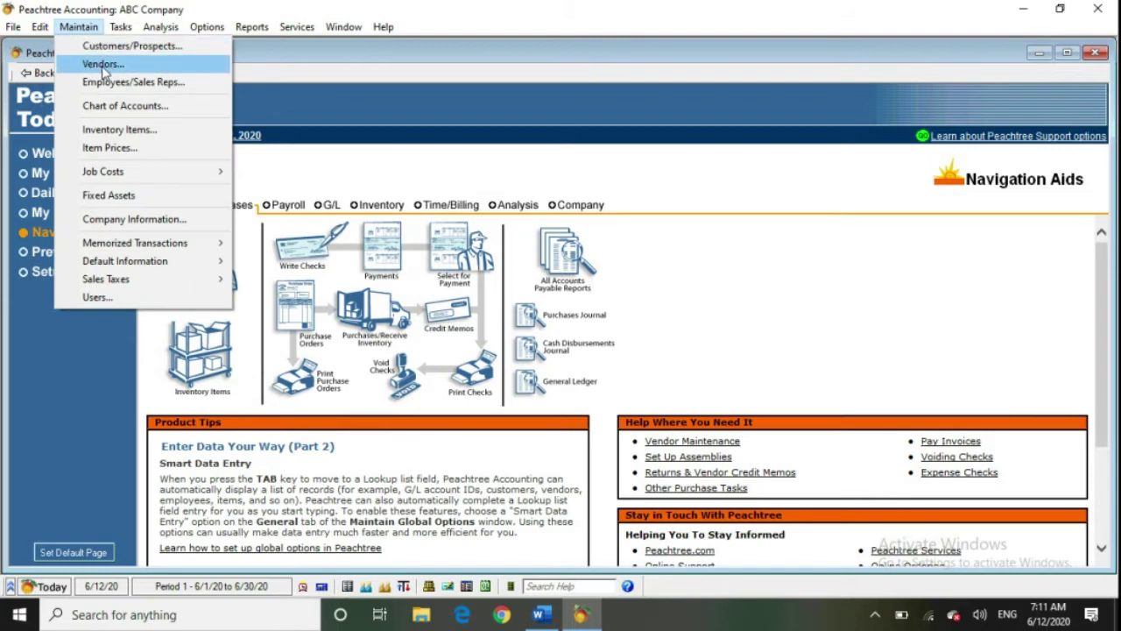
click(109, 338)
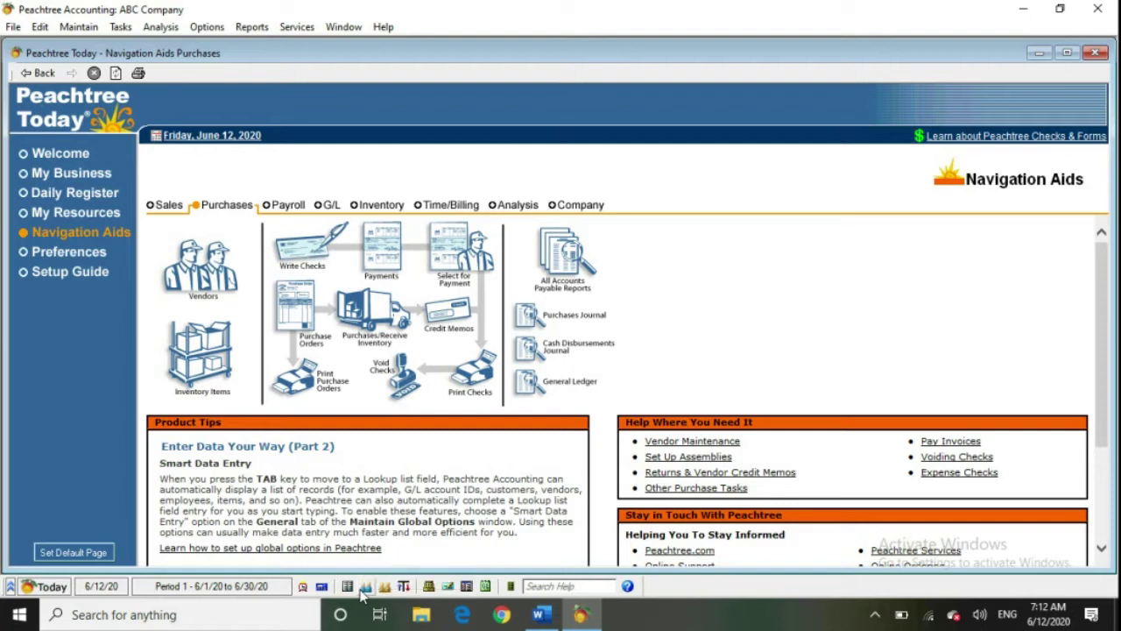
click(364, 594)
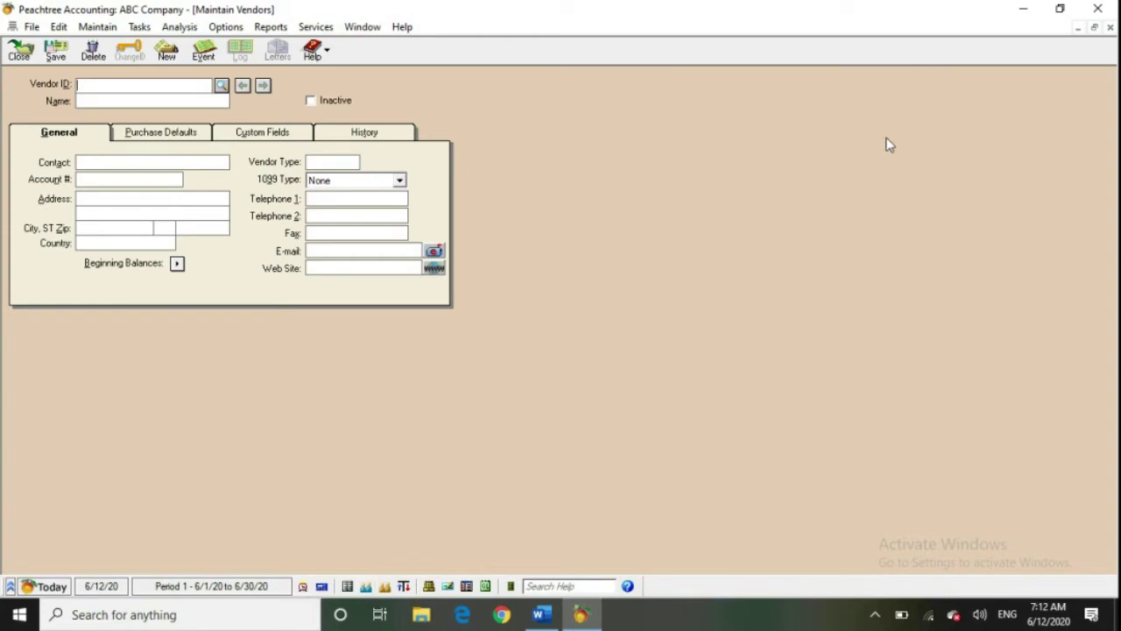
Restore the Maintain Vendors window to a floating window and place the cursor in Vendor ID
click(1094, 29)
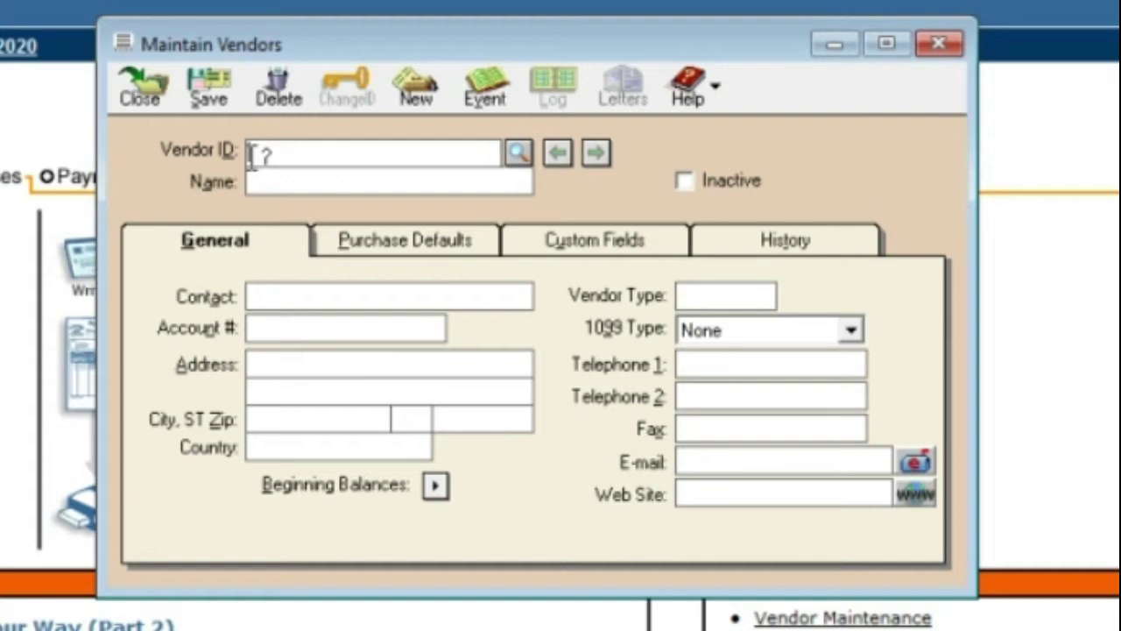
click(252, 156)
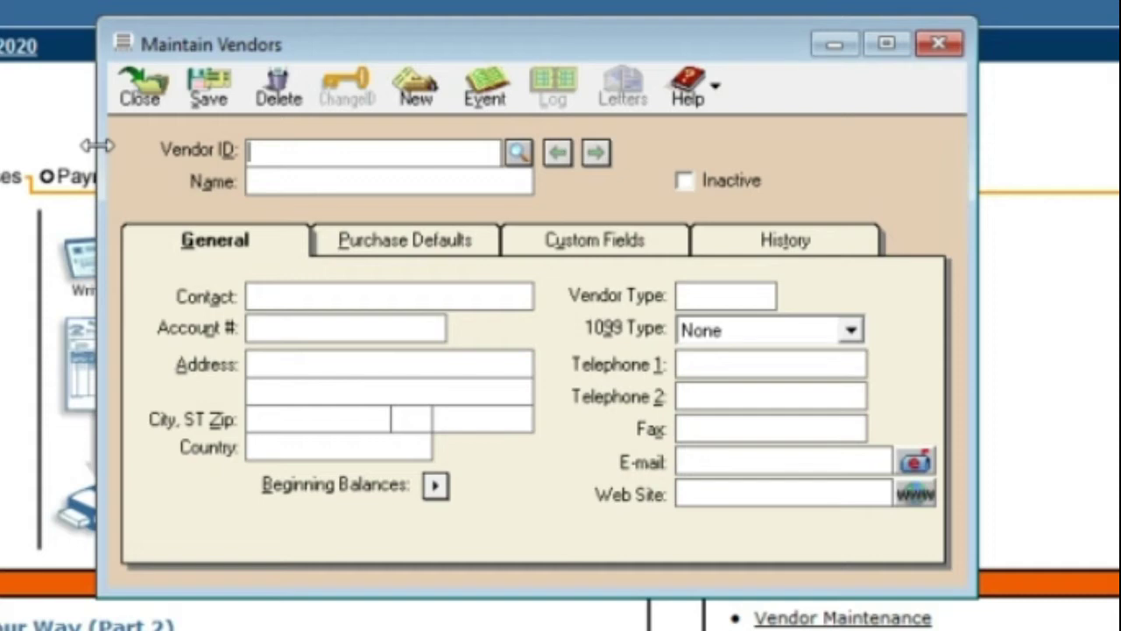
Enter vendor ID VAN001 and the person's name as vendor name, leaving Inactive unchecked
text(VAN00)
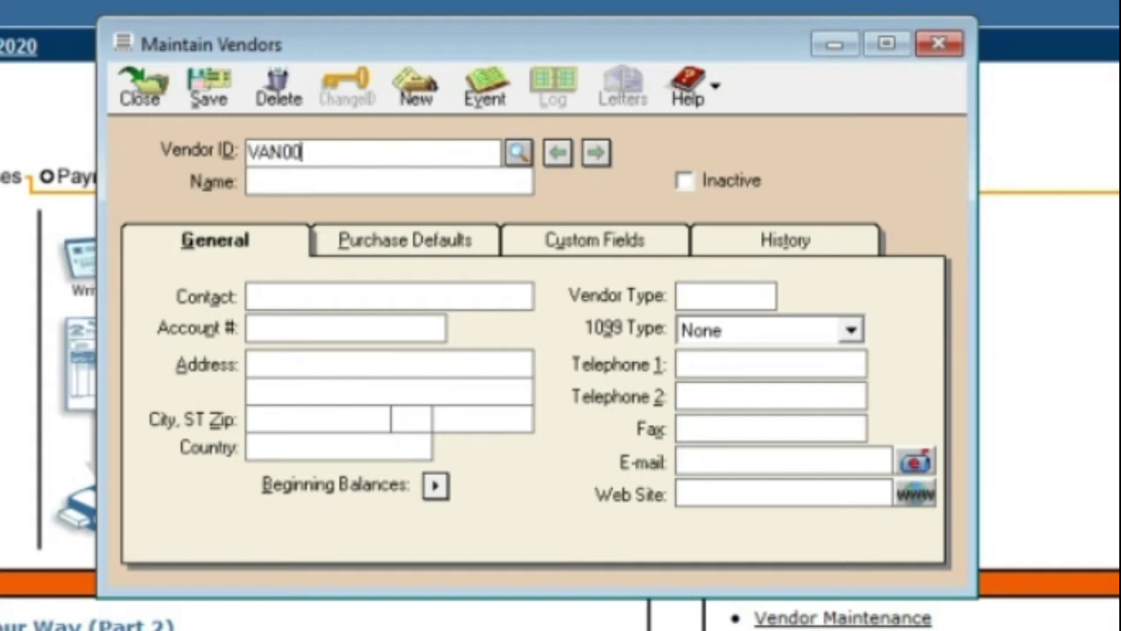
text(1)
key(Tab)
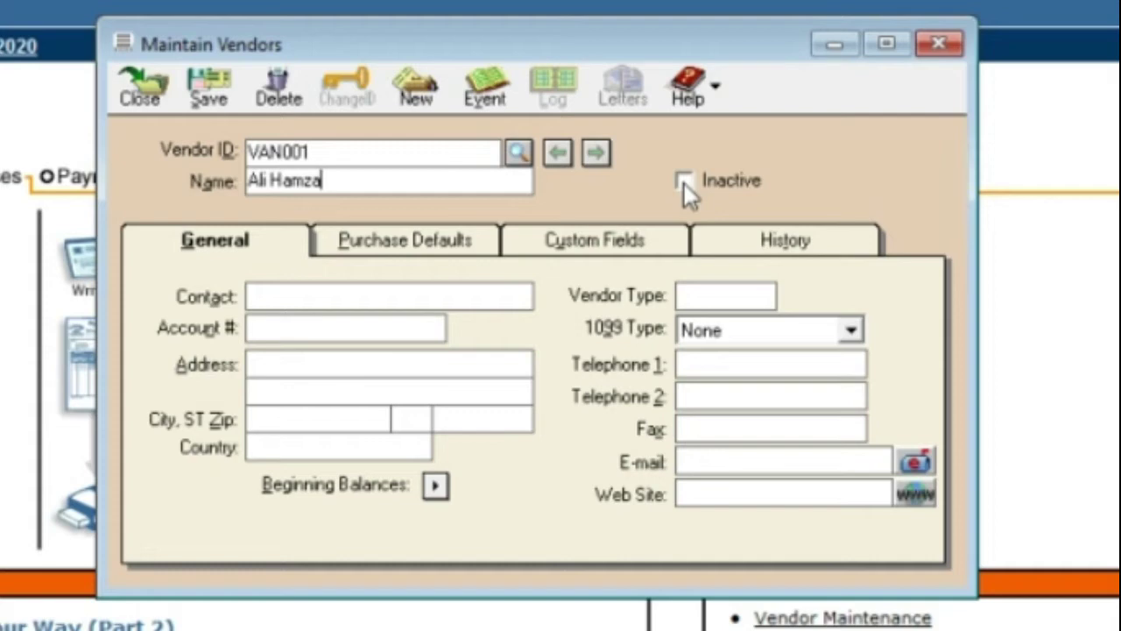
click(684, 181)
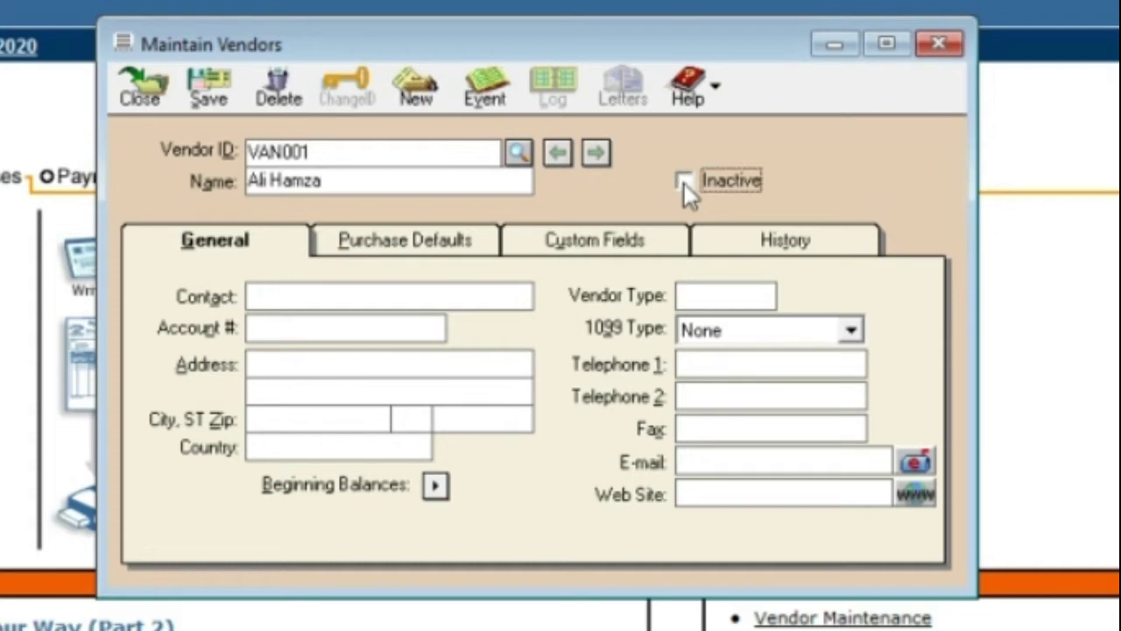
click(452, 293)
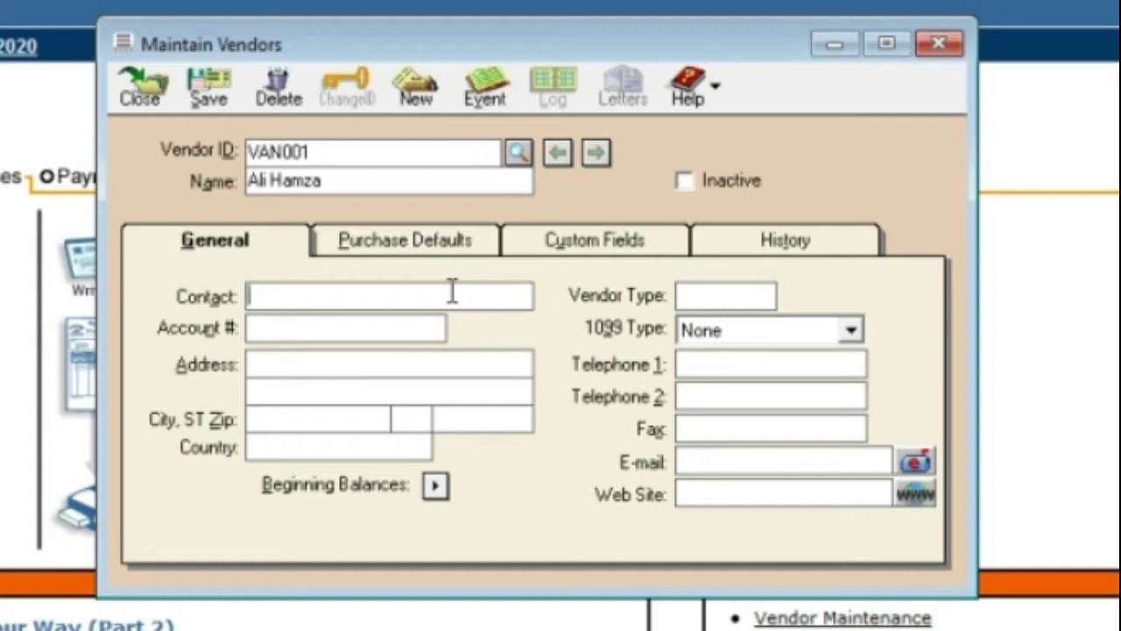
Enter a phone number as the contact and rename the vendor to Life Good(LG)
text(0300-0000000)
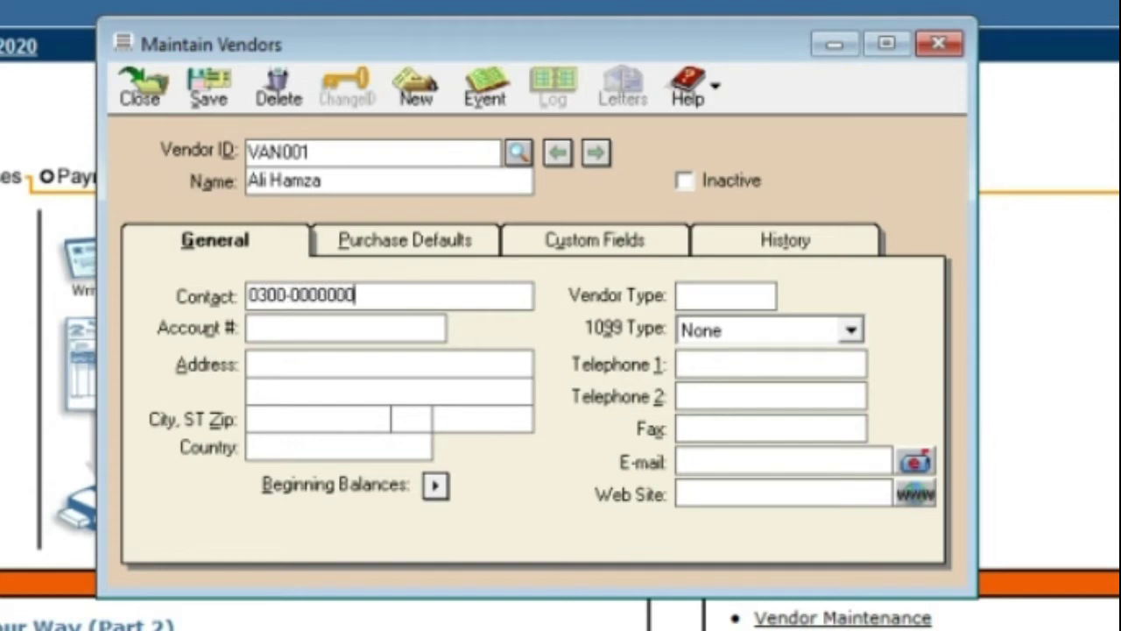
key(Tab)
key(Tab)
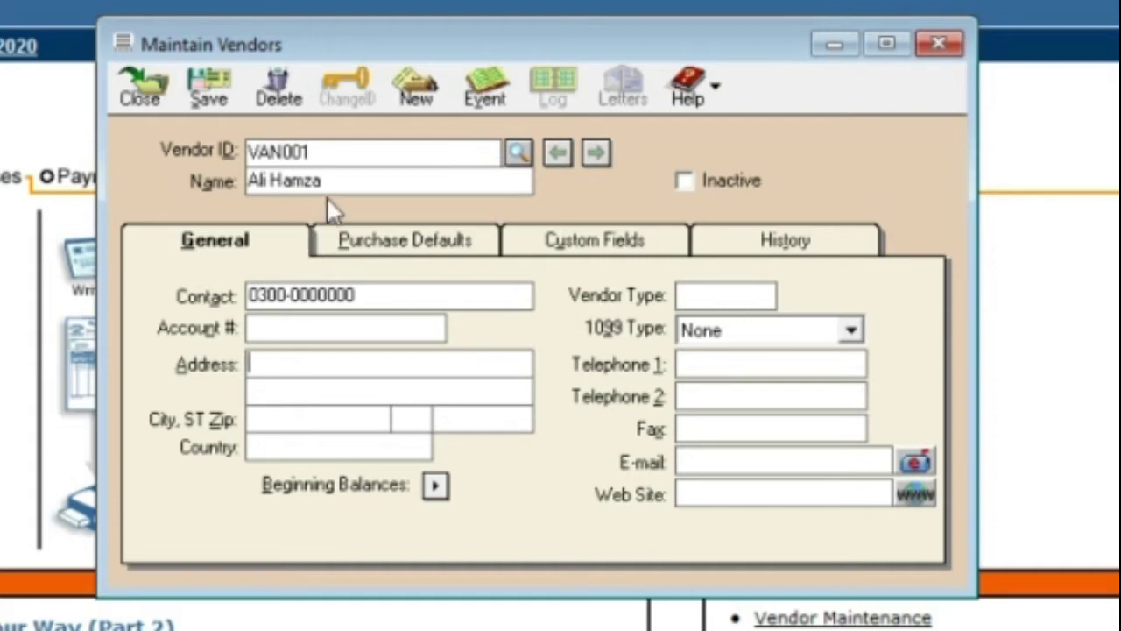
drag(326, 180, 200, 182)
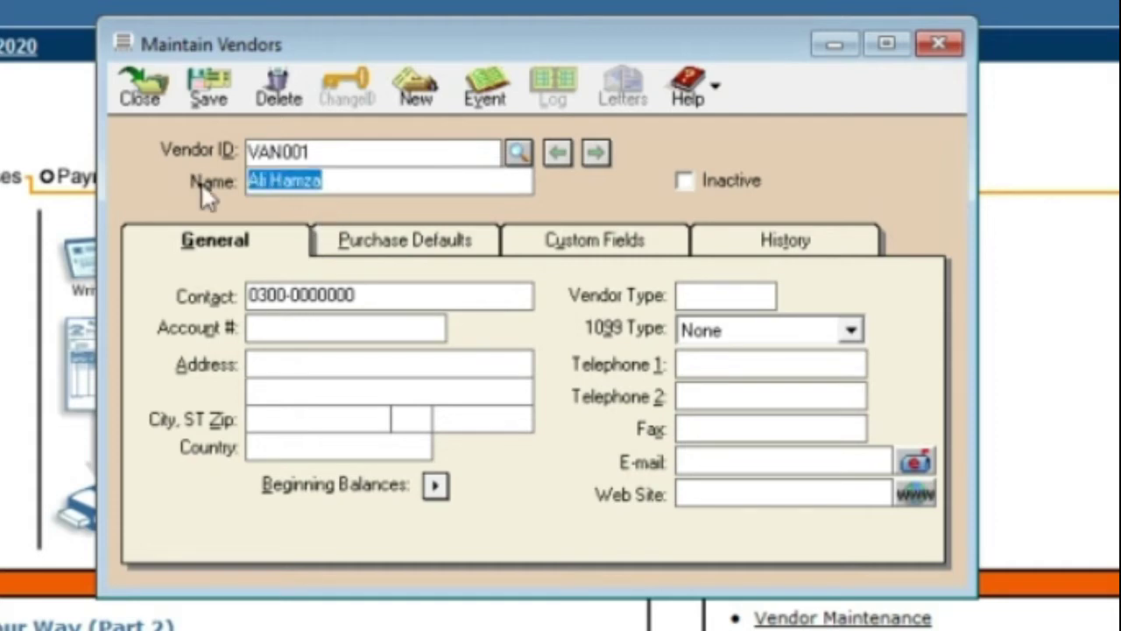
text(Life G)
text(ood)
text(l)
text(L)
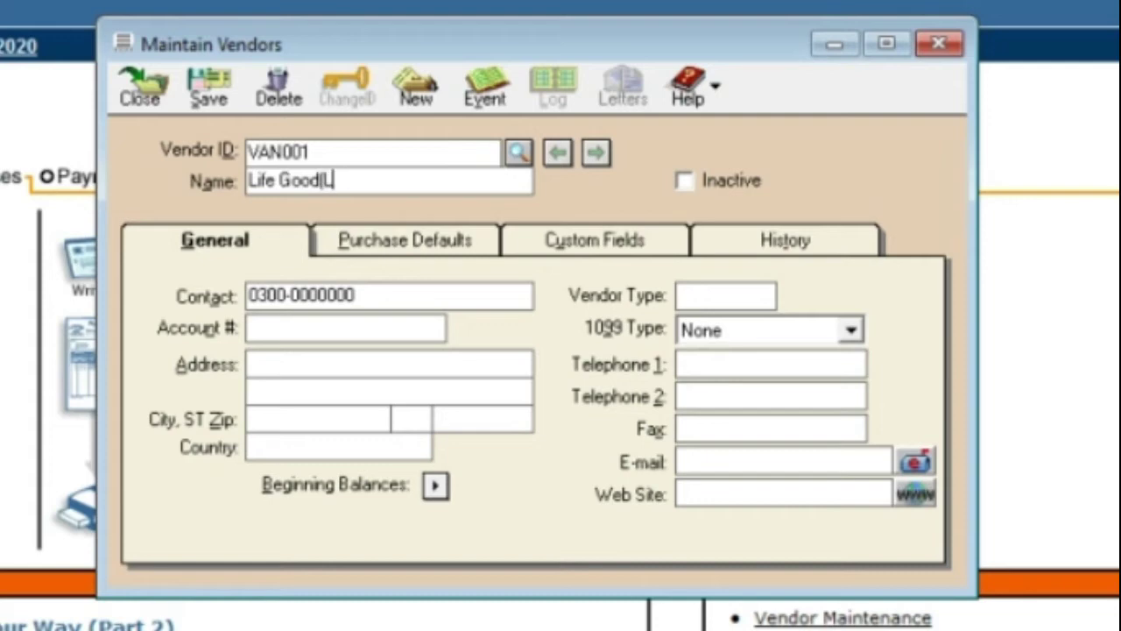
text(G))
key(Tab)
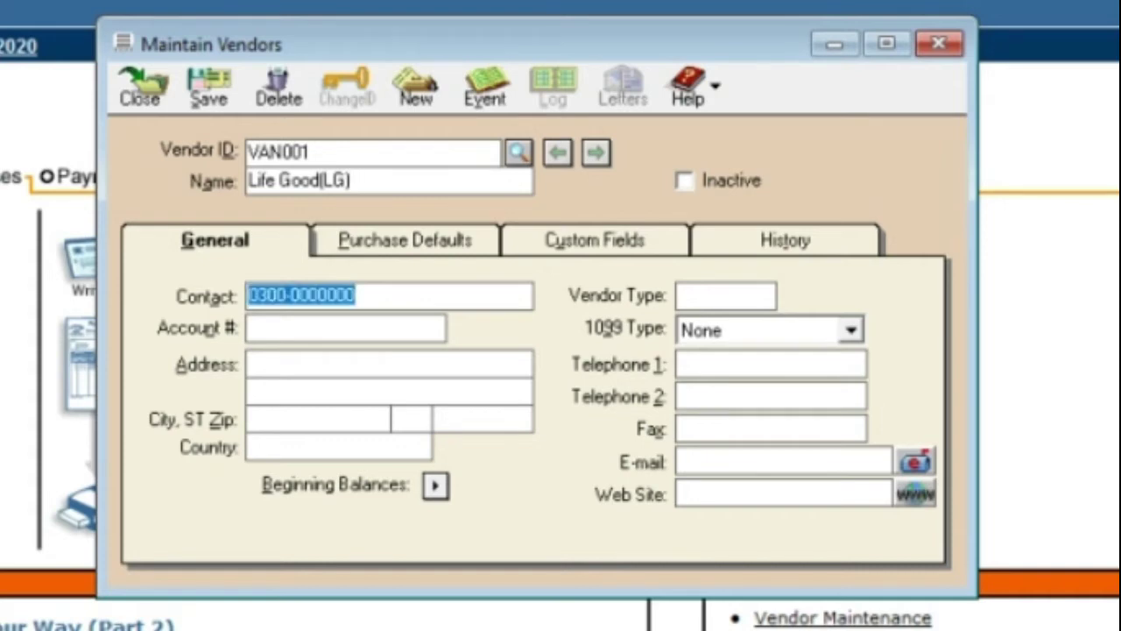
key(Tab)
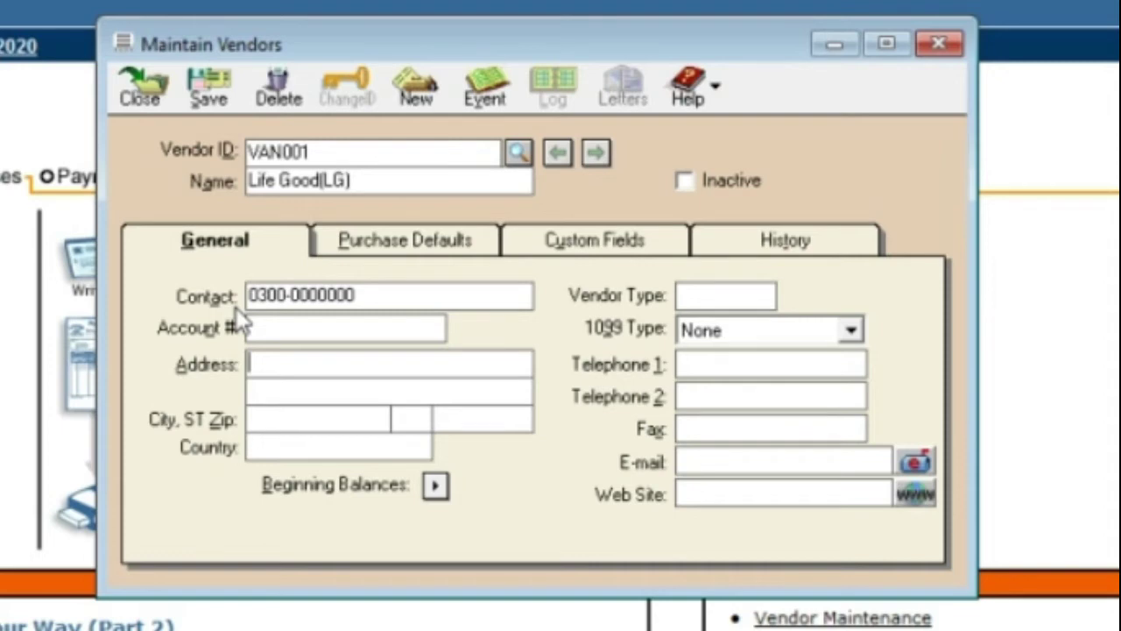
Fill in address and city Lahore, state LA and country Pakistan
text(Lahore)
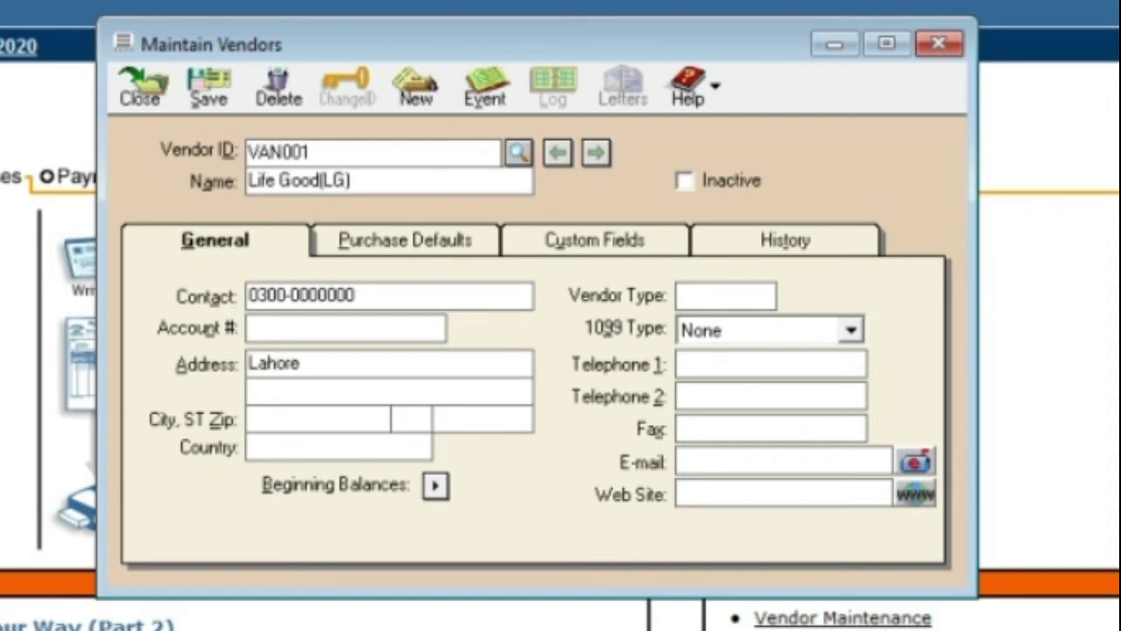
key(Tab)
key(Tab)
text(Lahore)
key(Tab)
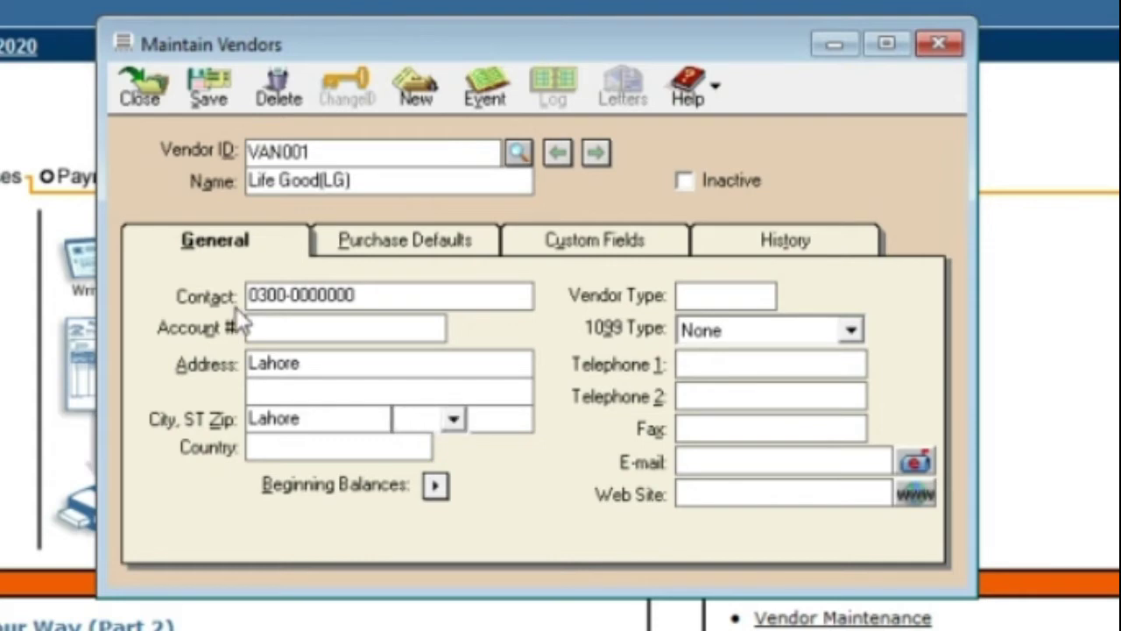
text(Lg)
click(453, 420)
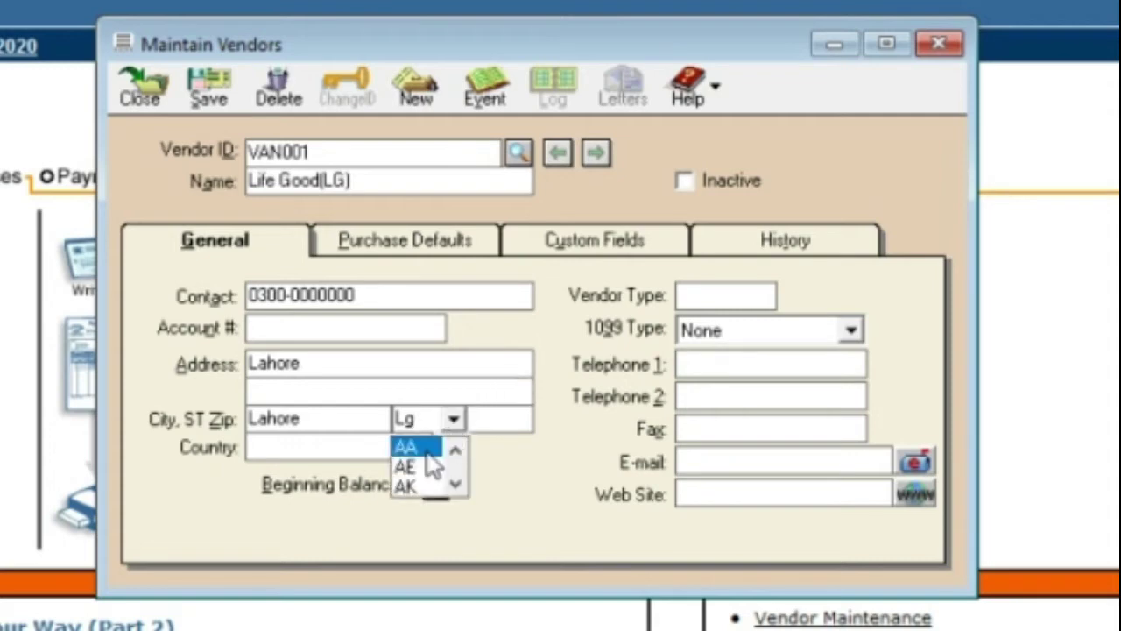
drag(459, 482, 459, 482)
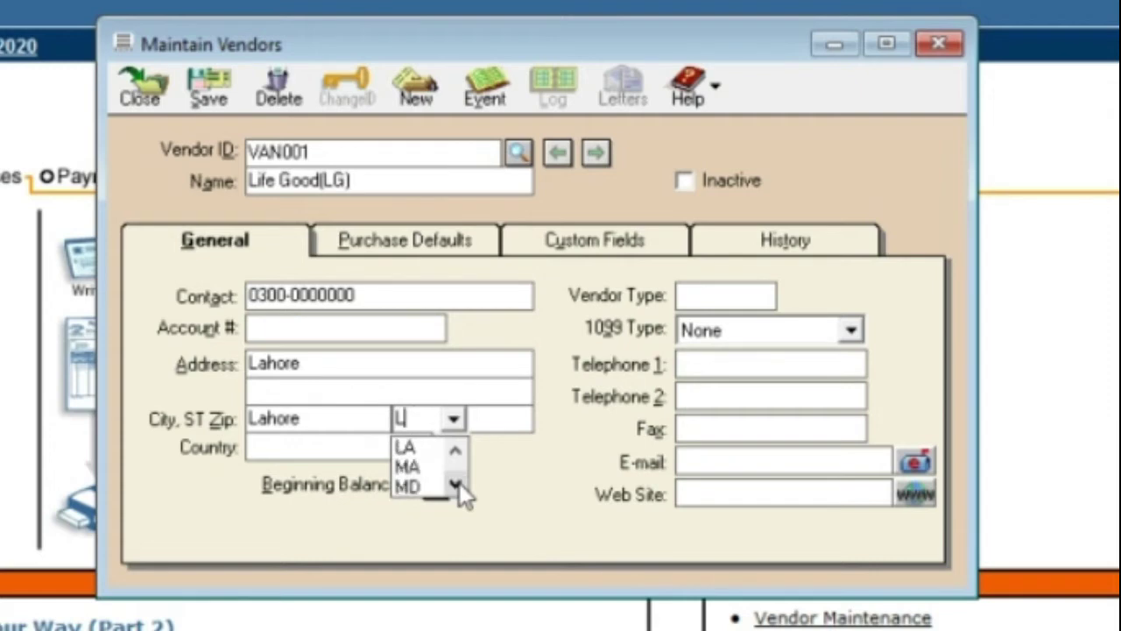
click(429, 447)
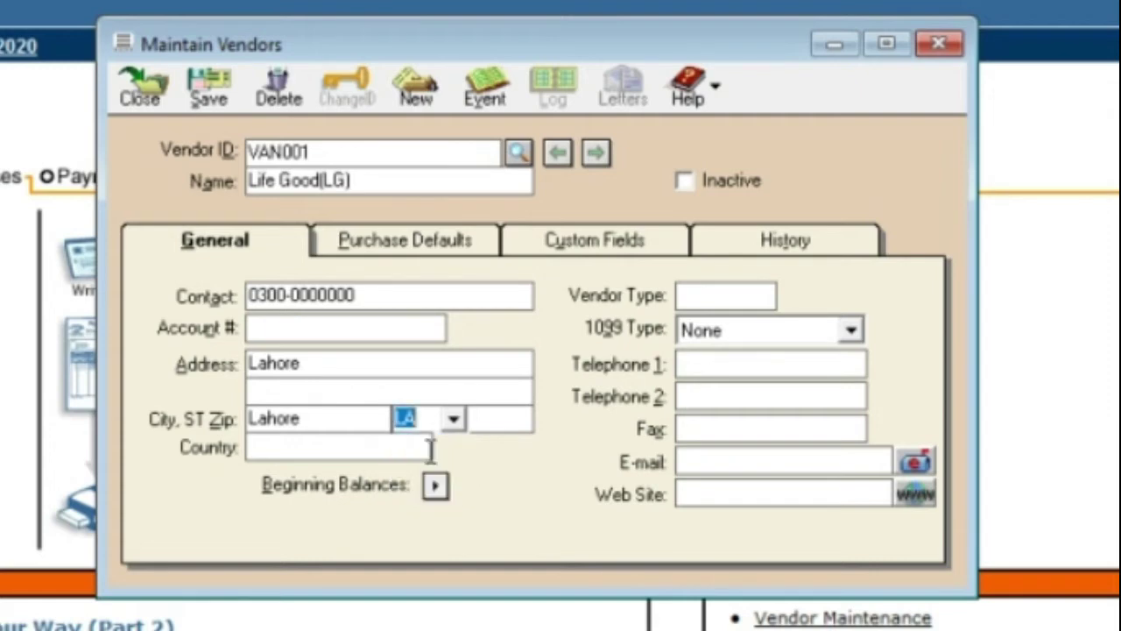
click(493, 422)
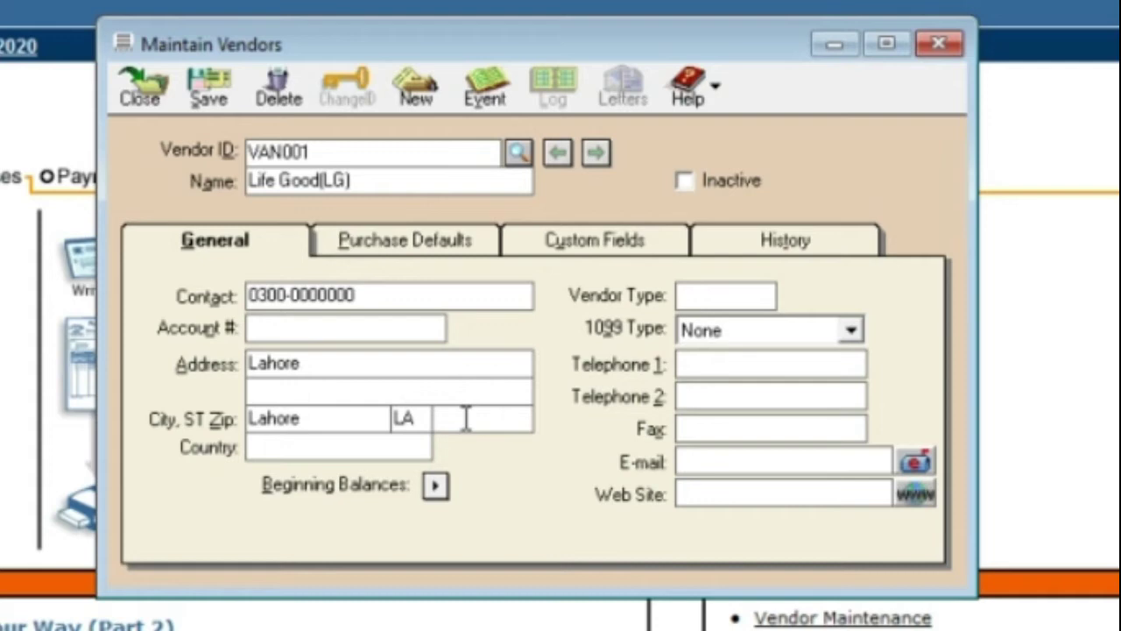
click(390, 446)
text(Pakistan)
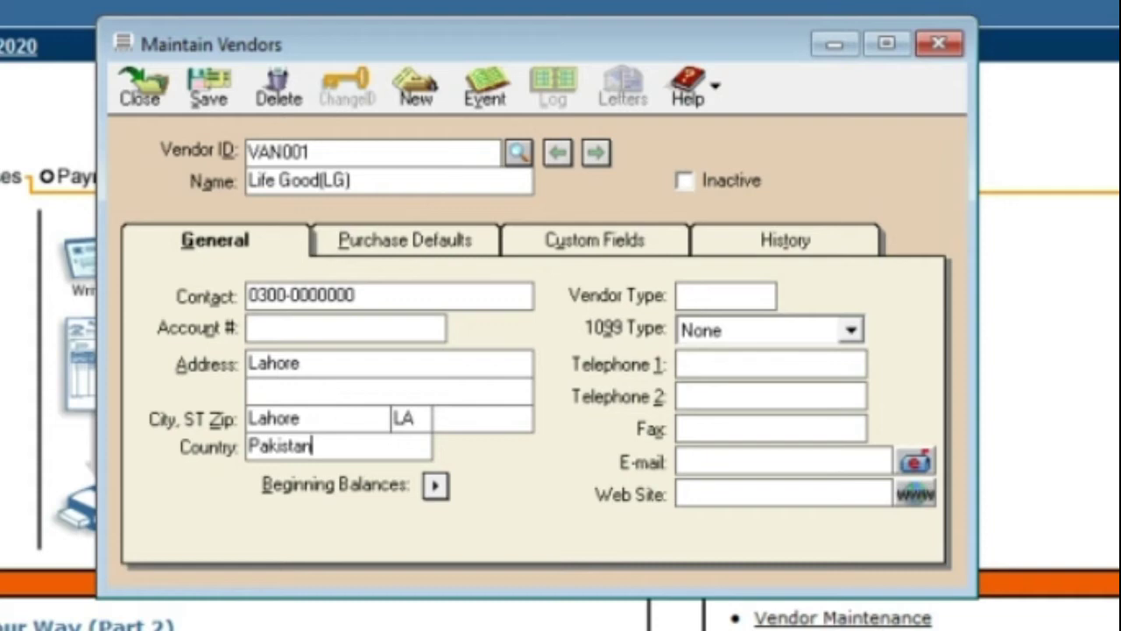
Set the vendor type to Pmt and bring up the 1099 Type choices
key(Tab)
text(Permanen)
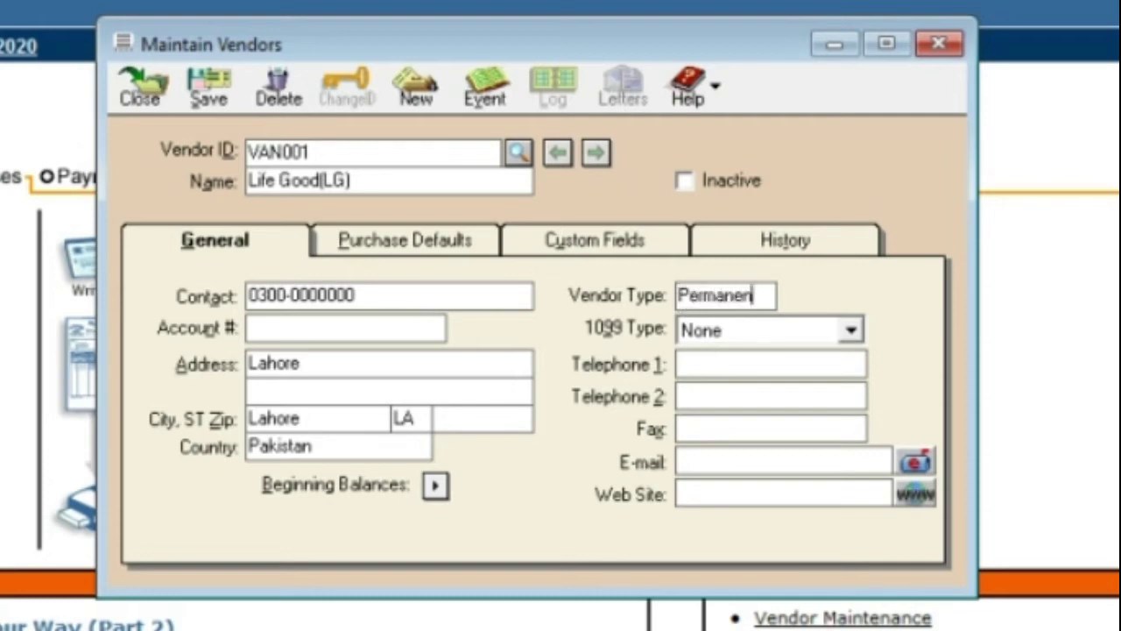
key(BackSpace)
key(BackSpace)
key(BackSpace)
key(BackSpace)
key(BackSpace)
key(BackSpace)
key(BackSpace)
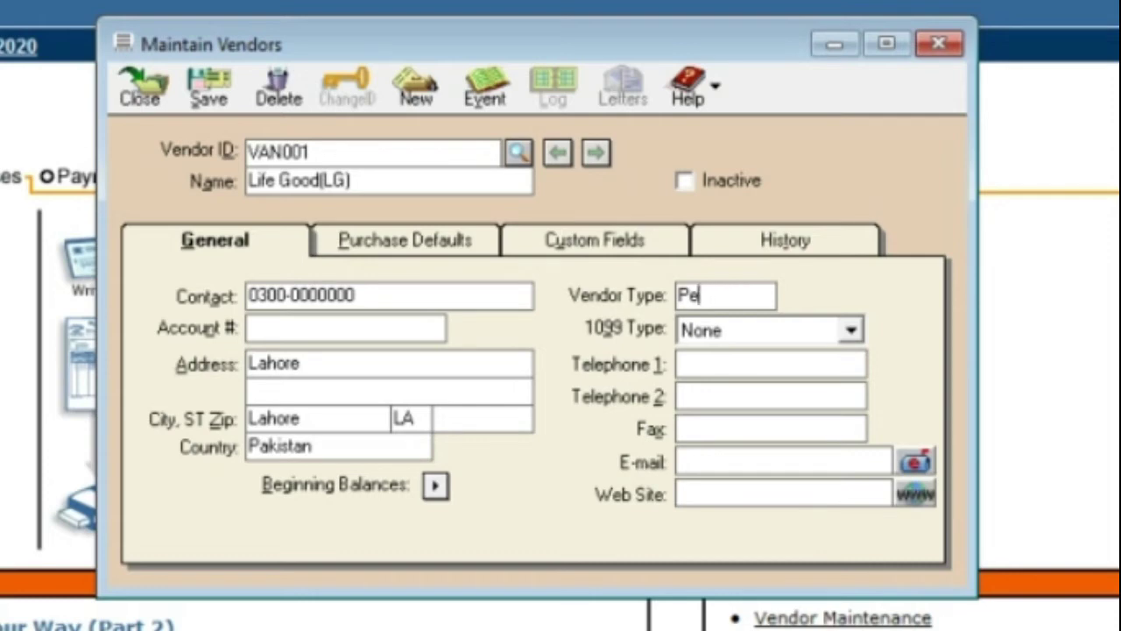
text(mt)
key(Tab)
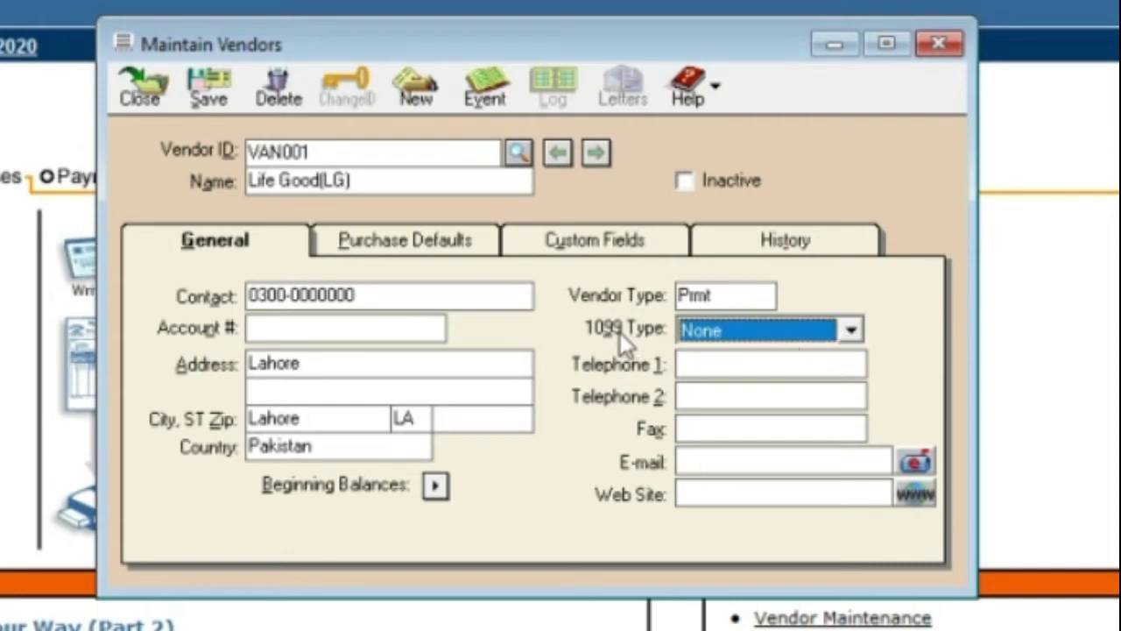
click(703, 331)
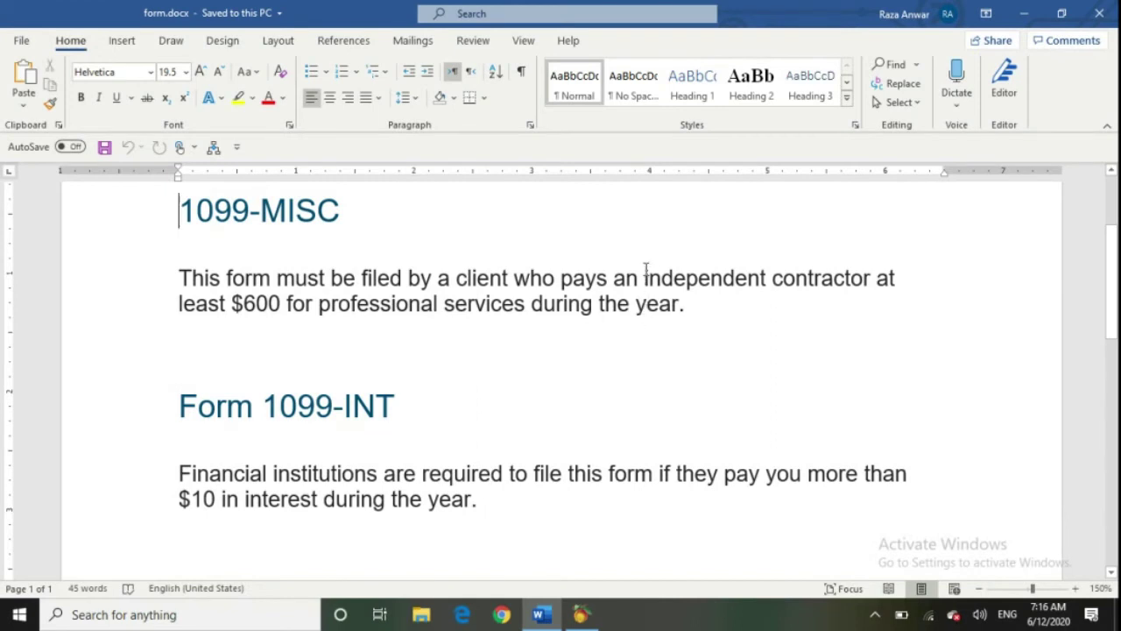
In form.docx, highlight 'independent contractor' in the 1099-MISC notes, then clear the highlight
drag(644, 277, 862, 278)
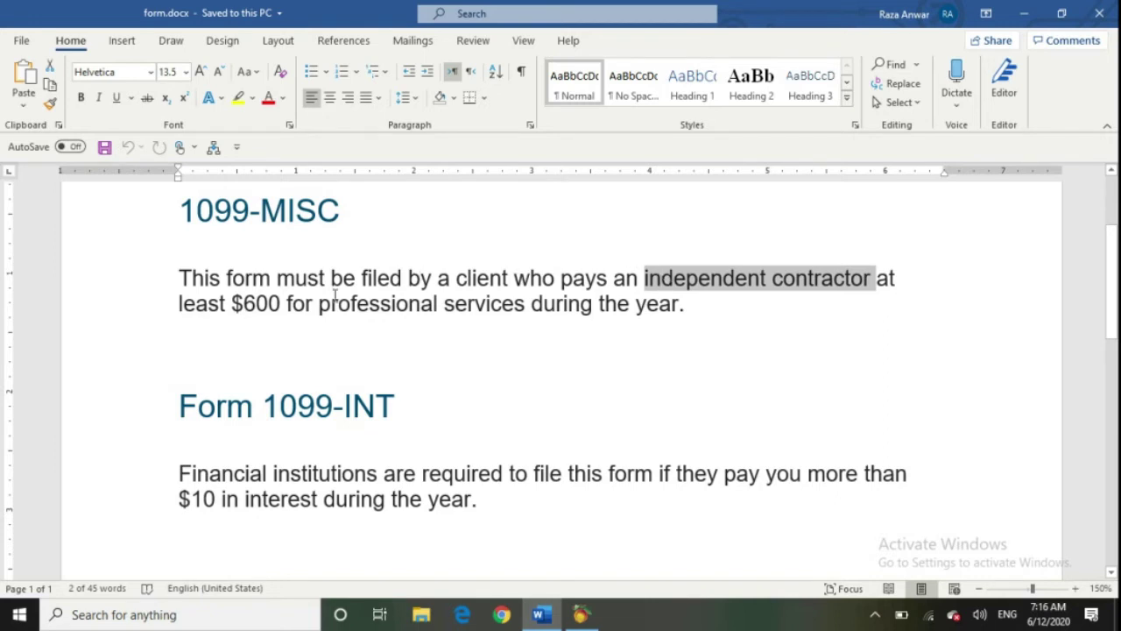
click(225, 281)
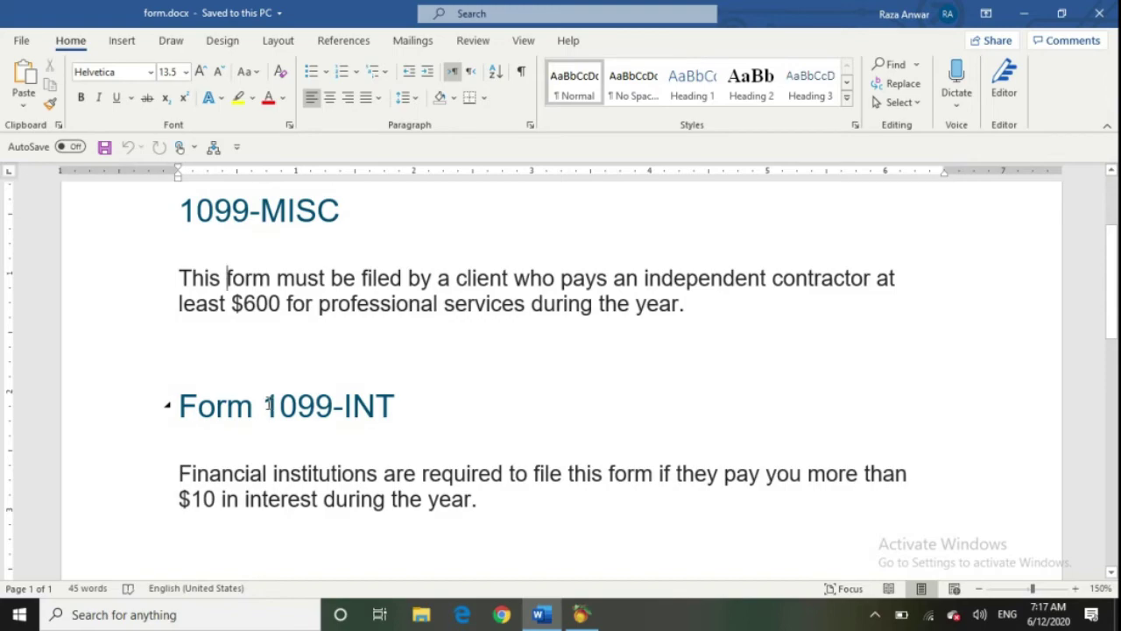
Back in Peachtree, keep 1099 Type as None and leave the telephone and fax entries blank
click(580, 614)
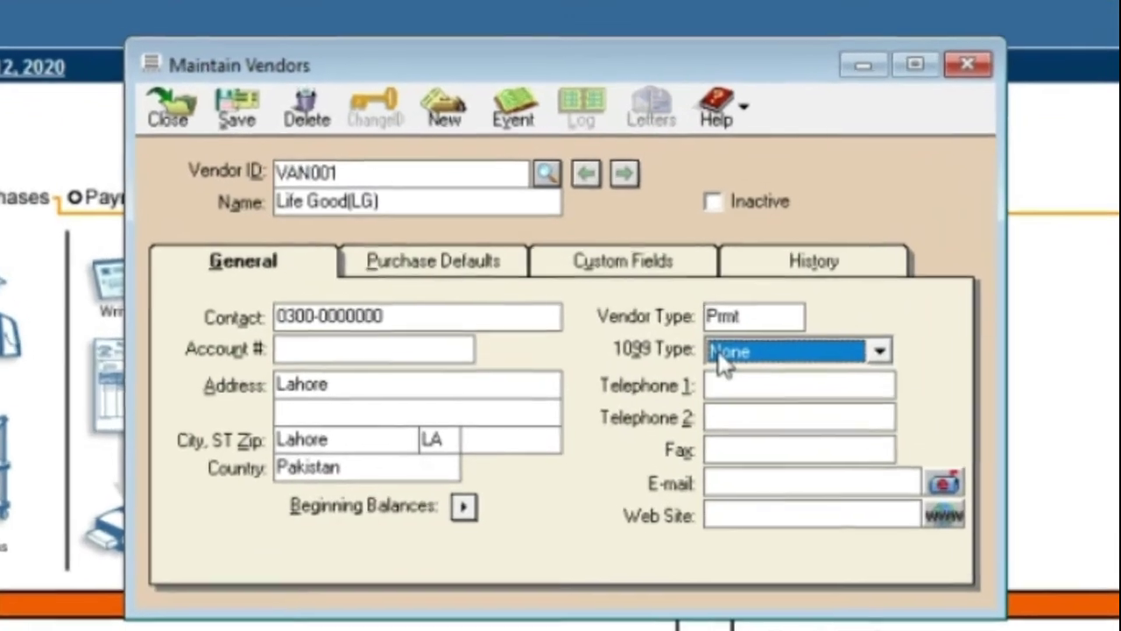
click(629, 298)
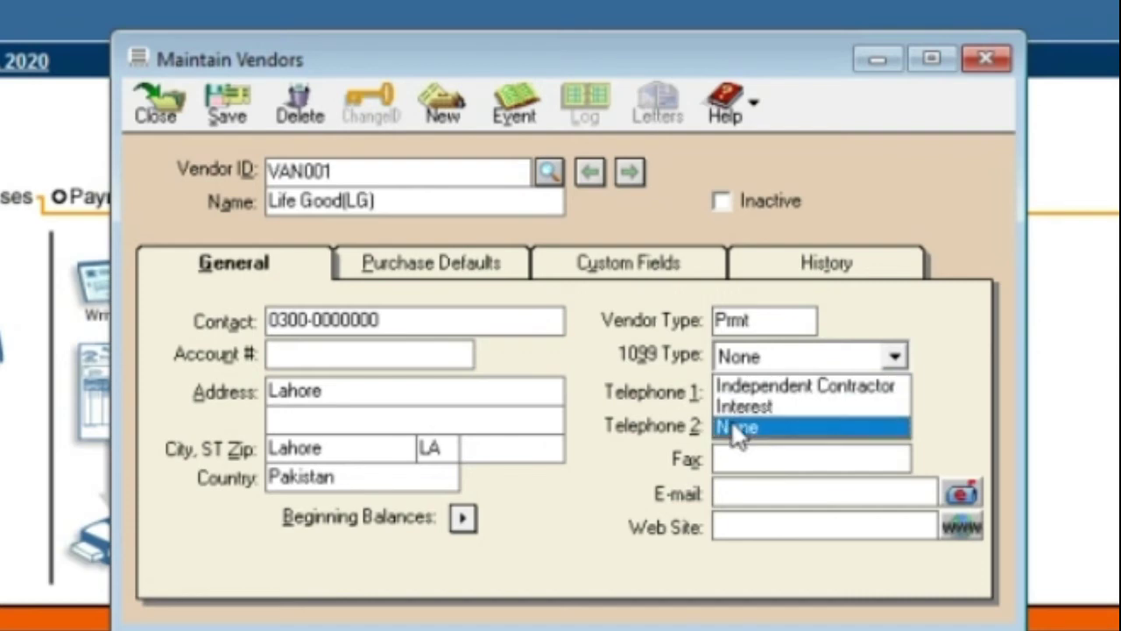
click(739, 429)
click(728, 394)
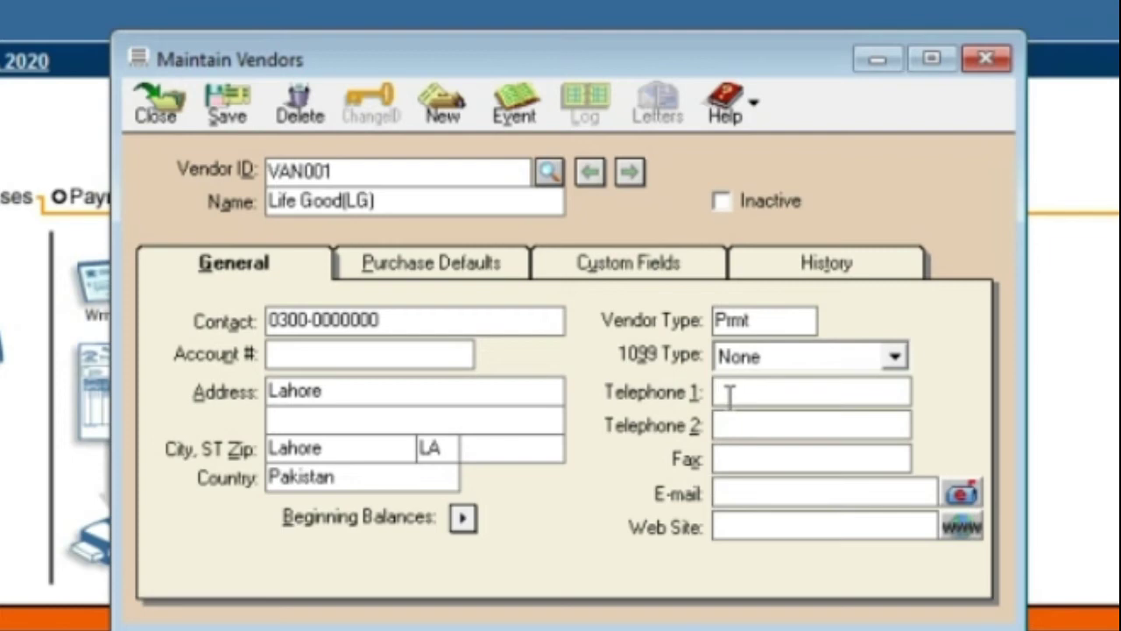
key(Tab)
key(Tab)
key(Tab)
key(Tab)
On Purchase Defaults, leave Purchase Rep empty and keep account 6450 as purchase account
click(386, 268)
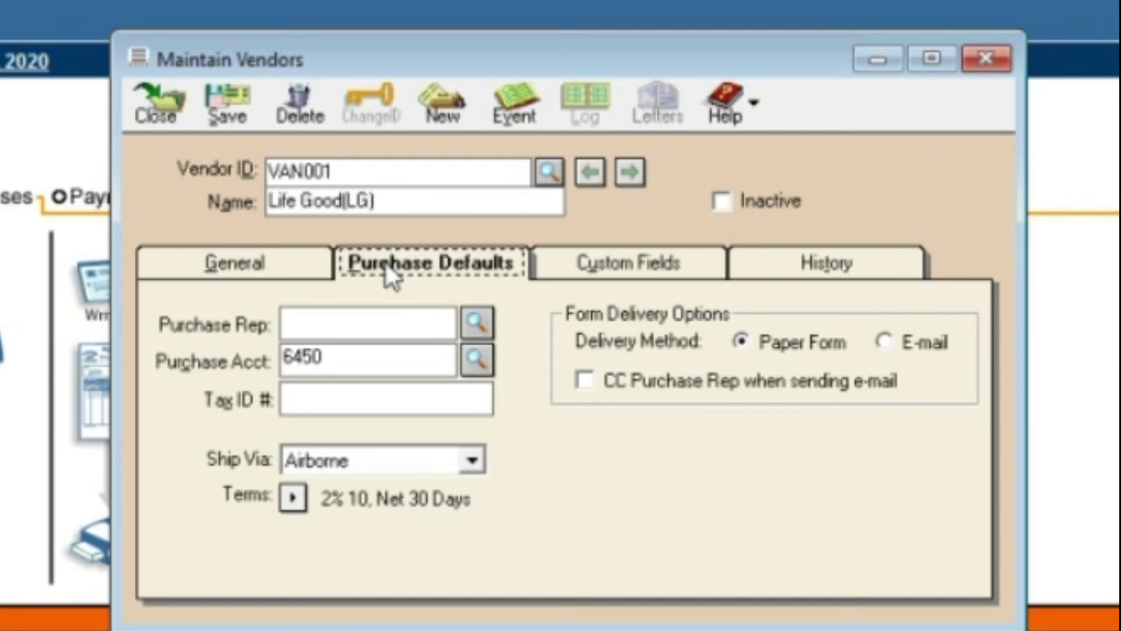
click(476, 323)
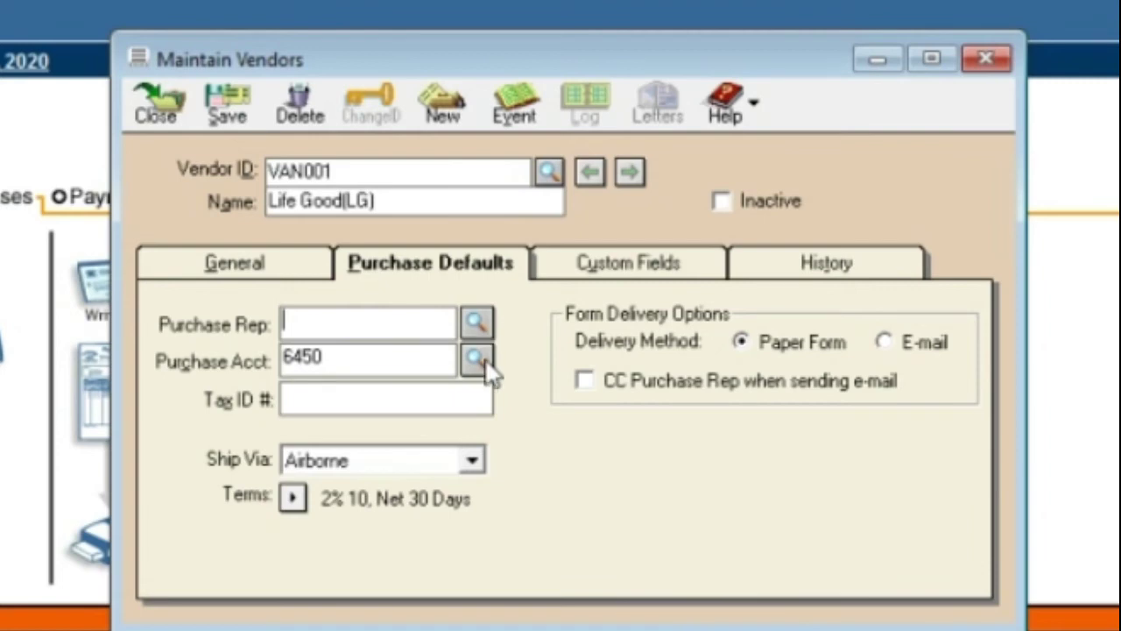
click(484, 363)
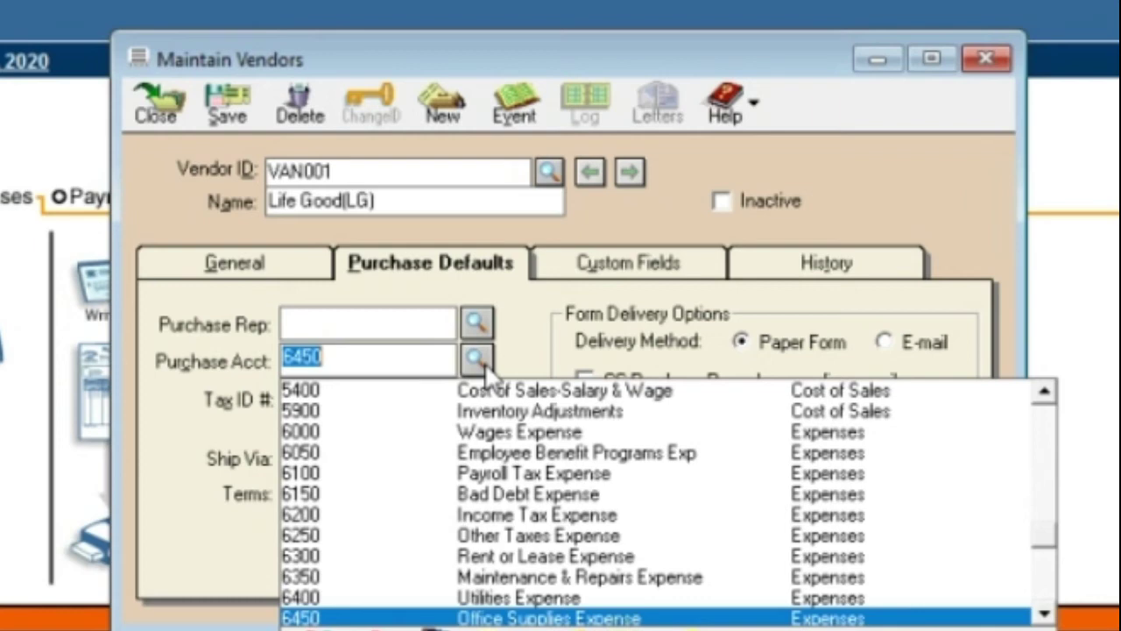
click(484, 369)
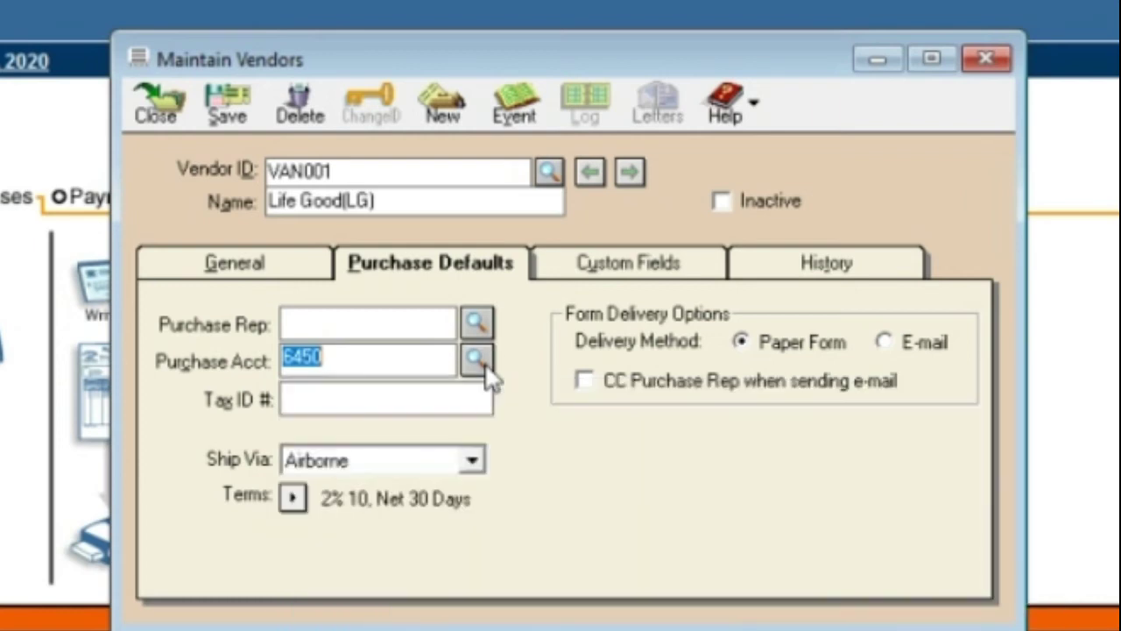
click(441, 385)
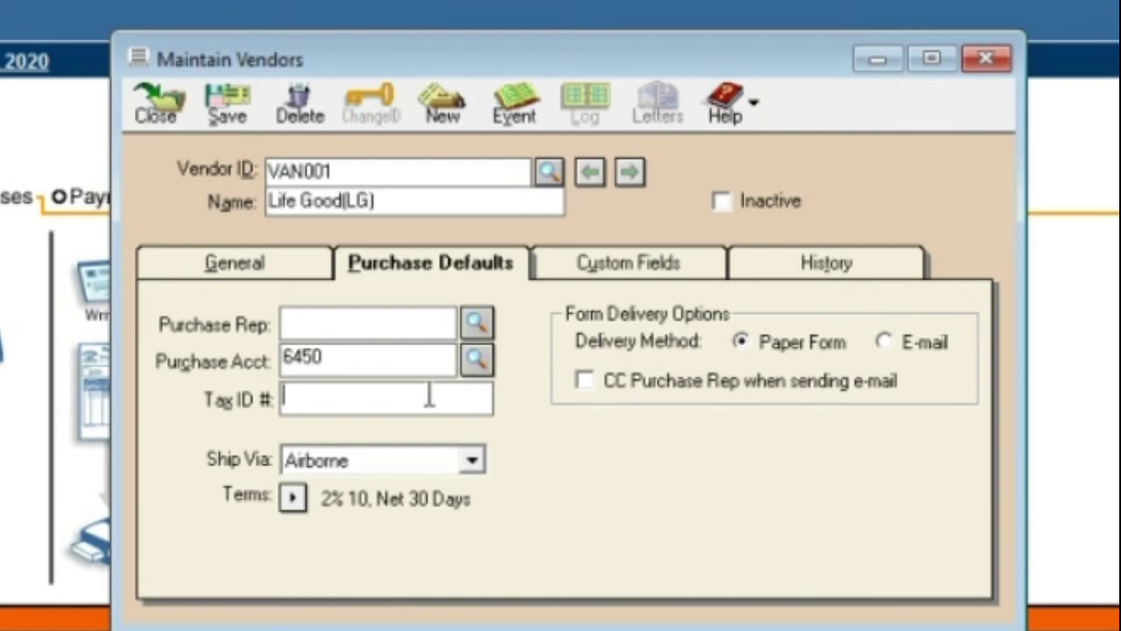
Change Ship Via from Airborne to Courier and open the Vendor Terms for editing
click(331, 469)
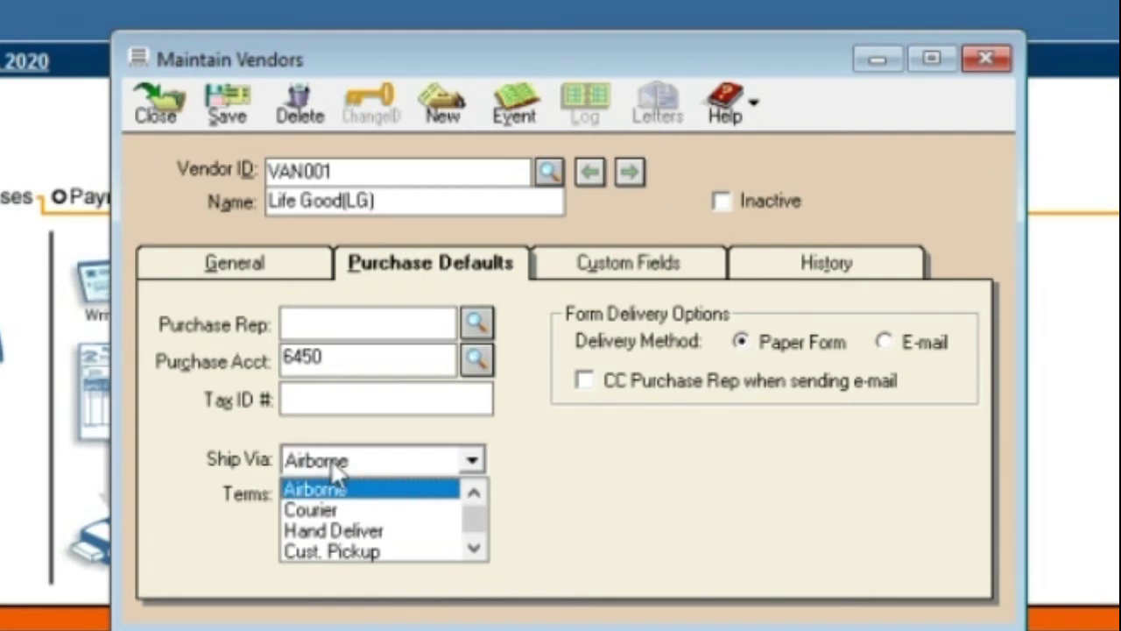
click(336, 515)
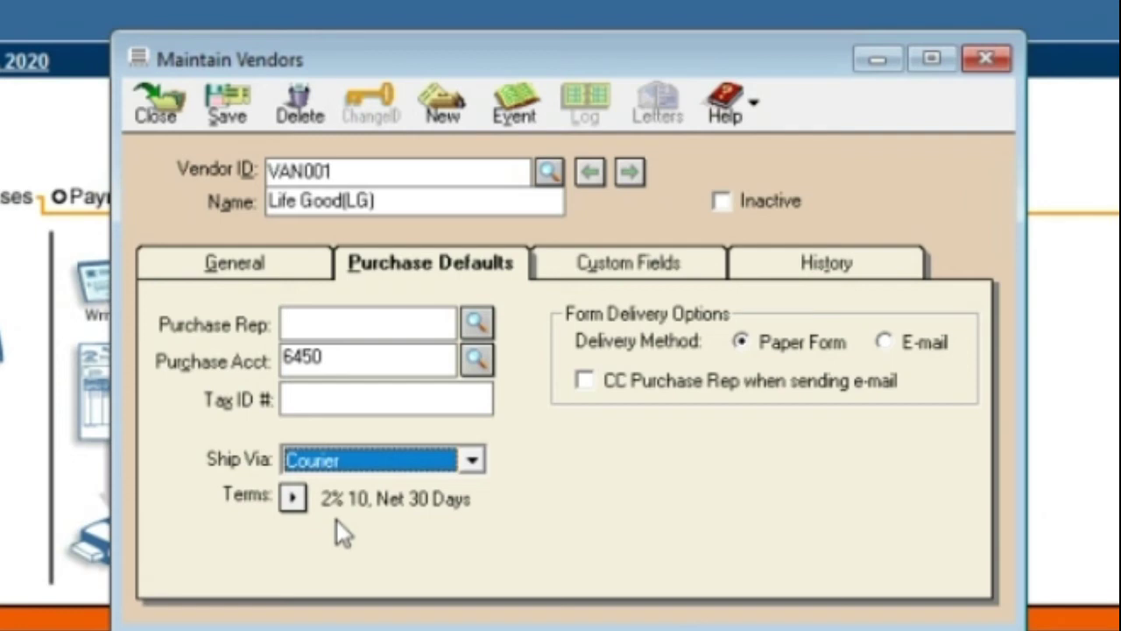
click(292, 499)
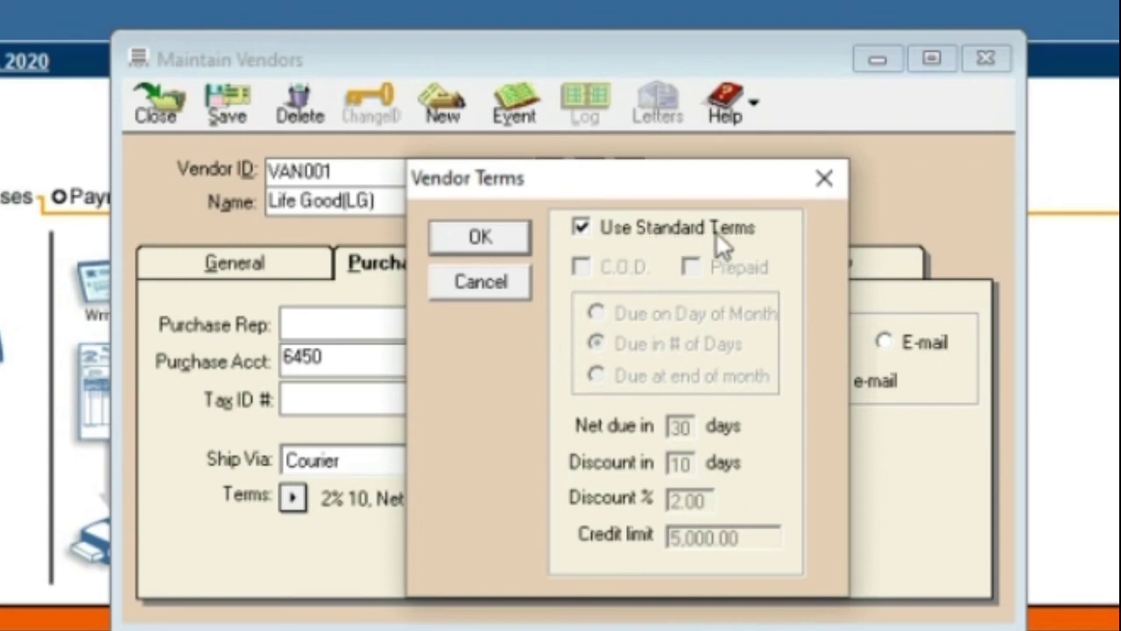
Replace Life Good(LG)'s standard 2% 10, Net 30 Days terms with C.O.D. terms
click(580, 227)
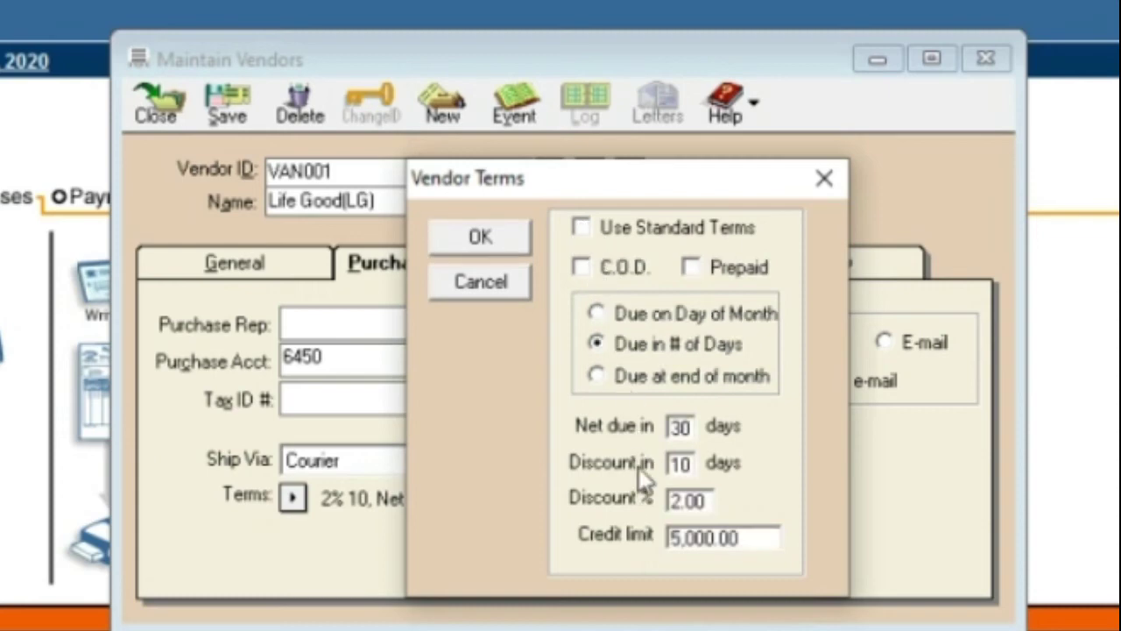
click(582, 267)
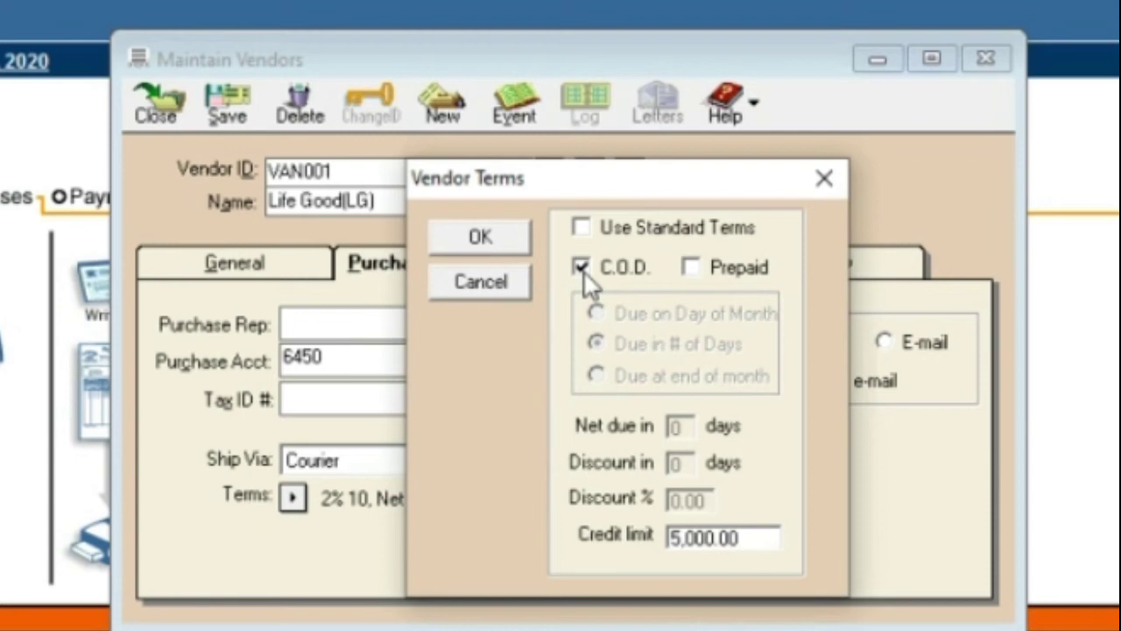
click(581, 268)
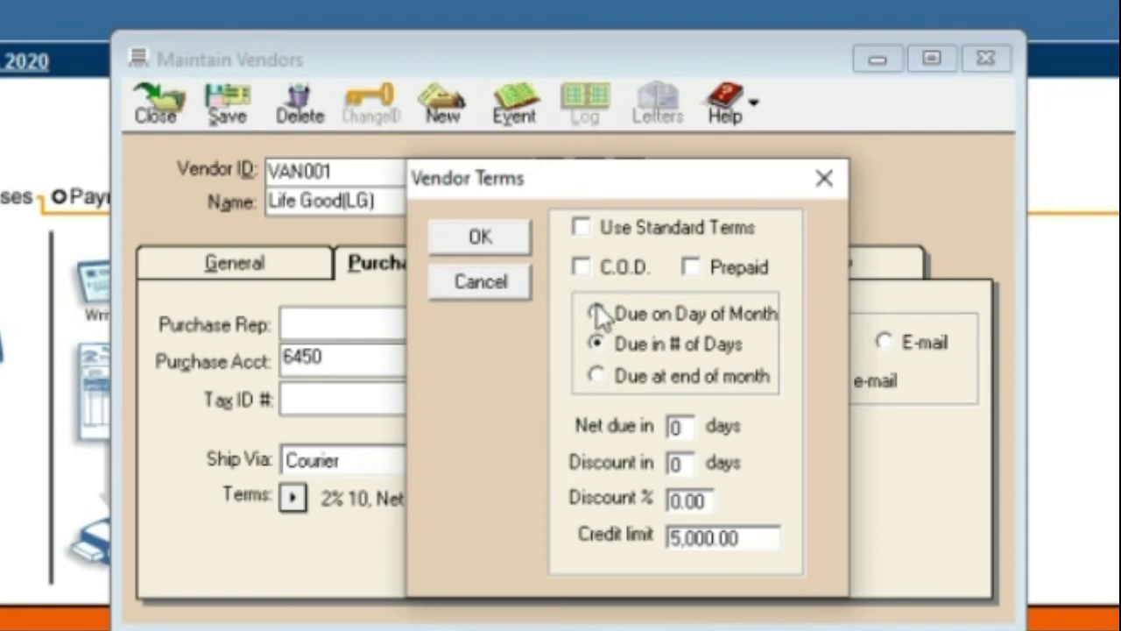
click(597, 343)
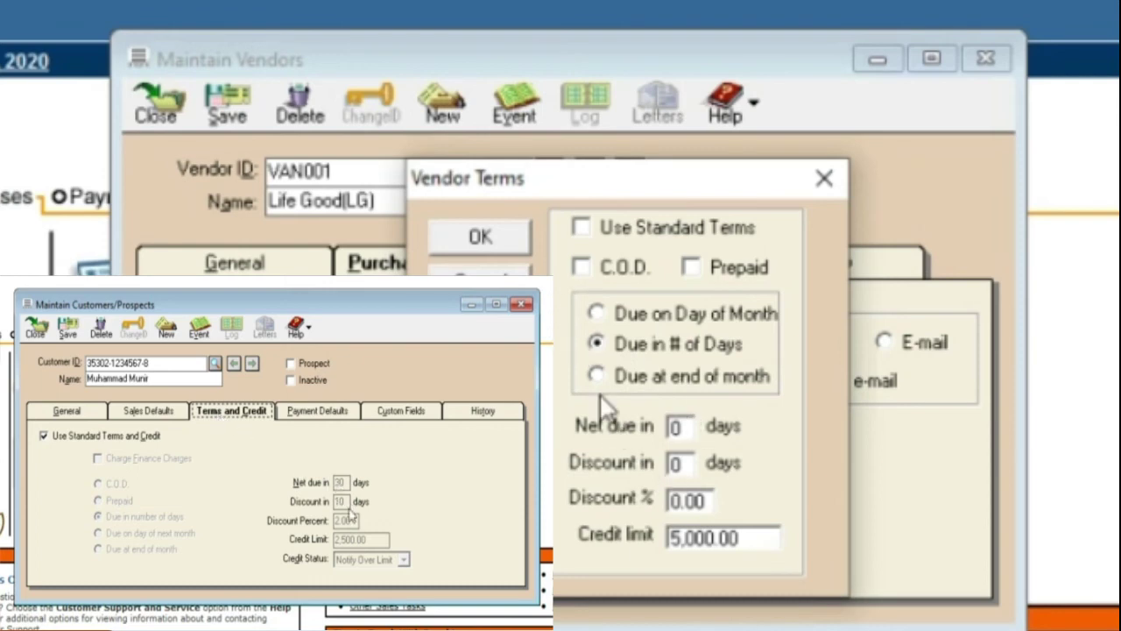
click(581, 268)
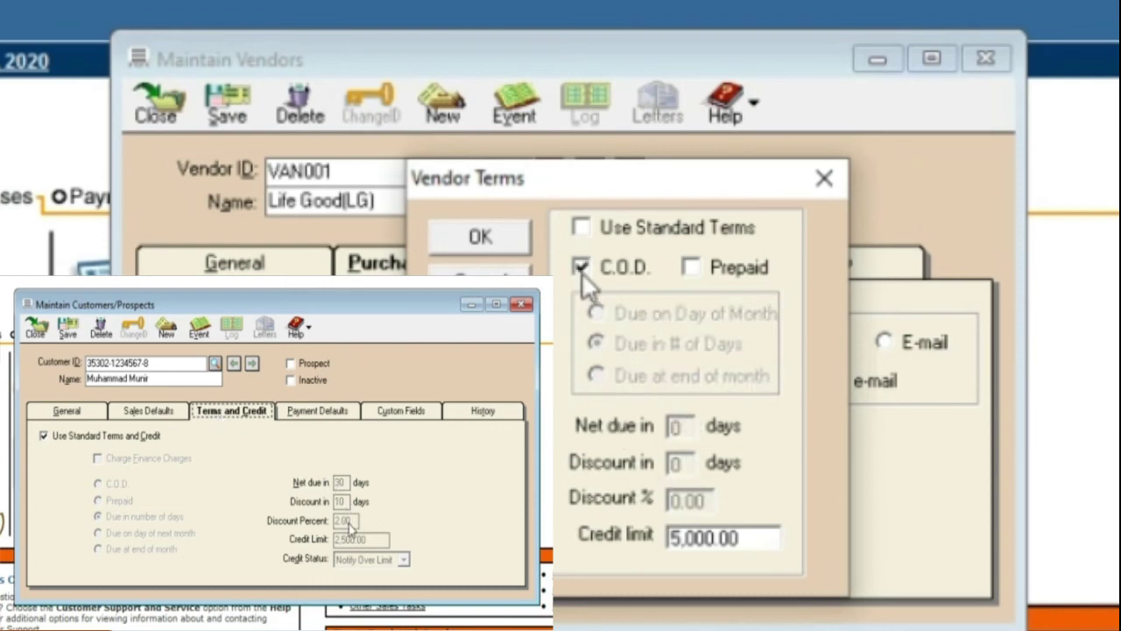
click(480, 237)
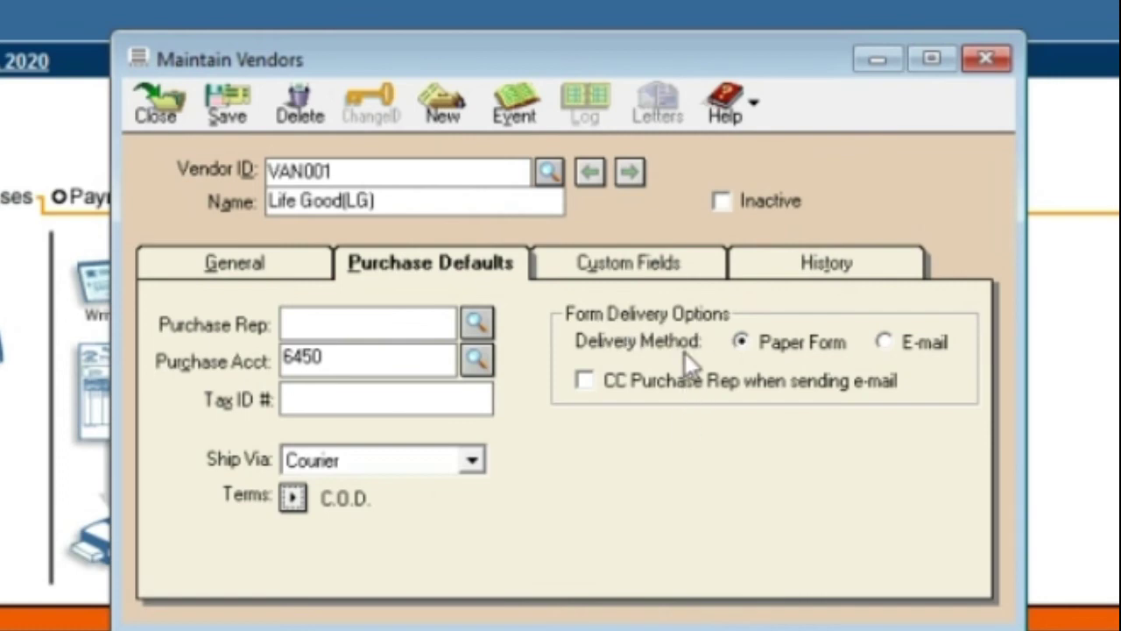
Deliver Life Good(LG)'s forms by e-mail with the purchase rep copied, then view Custom Fields and History
click(888, 337)
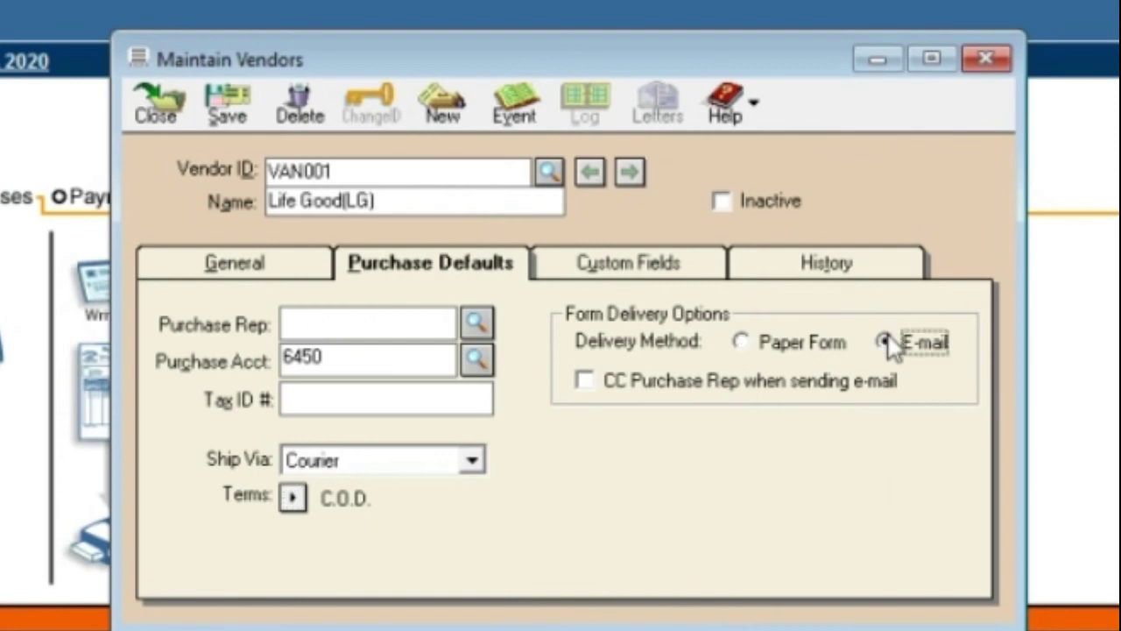
click(585, 383)
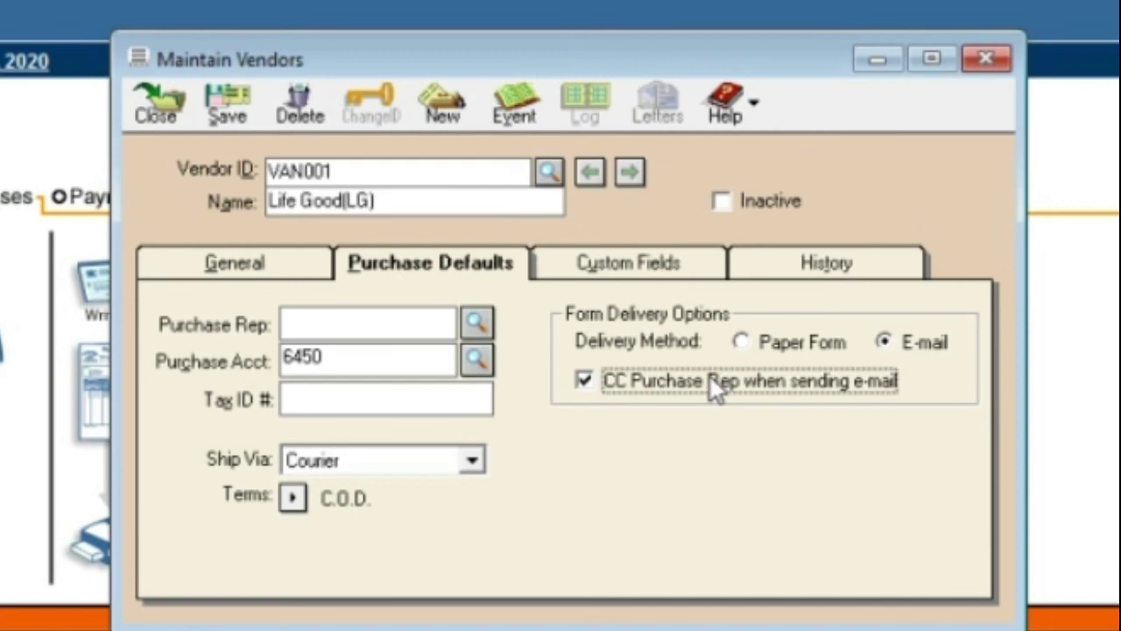
click(587, 268)
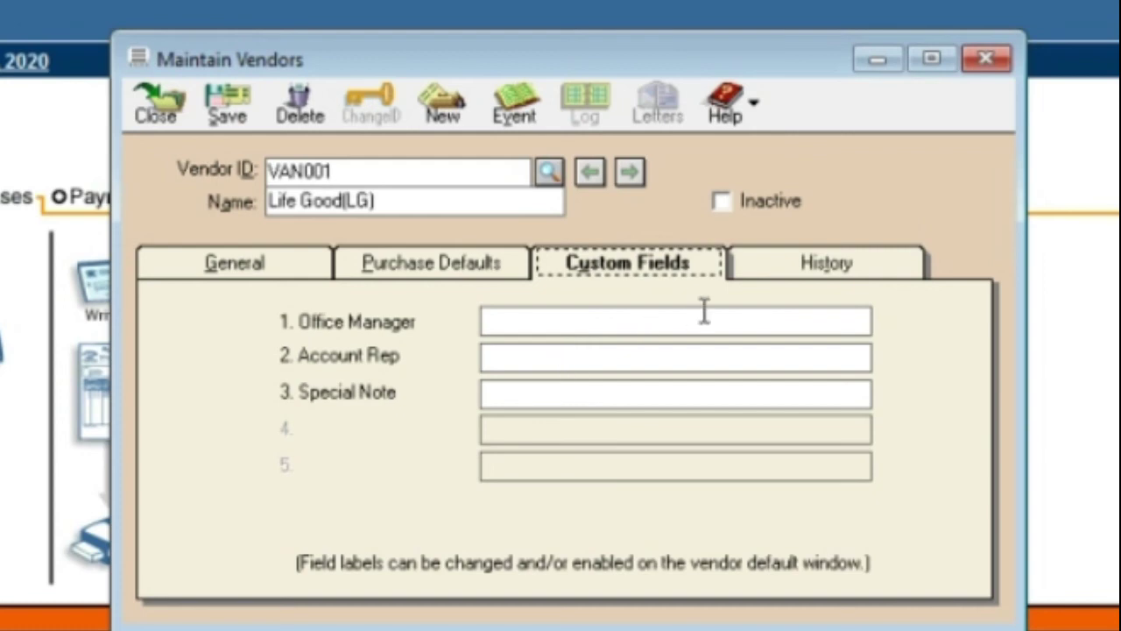
click(774, 271)
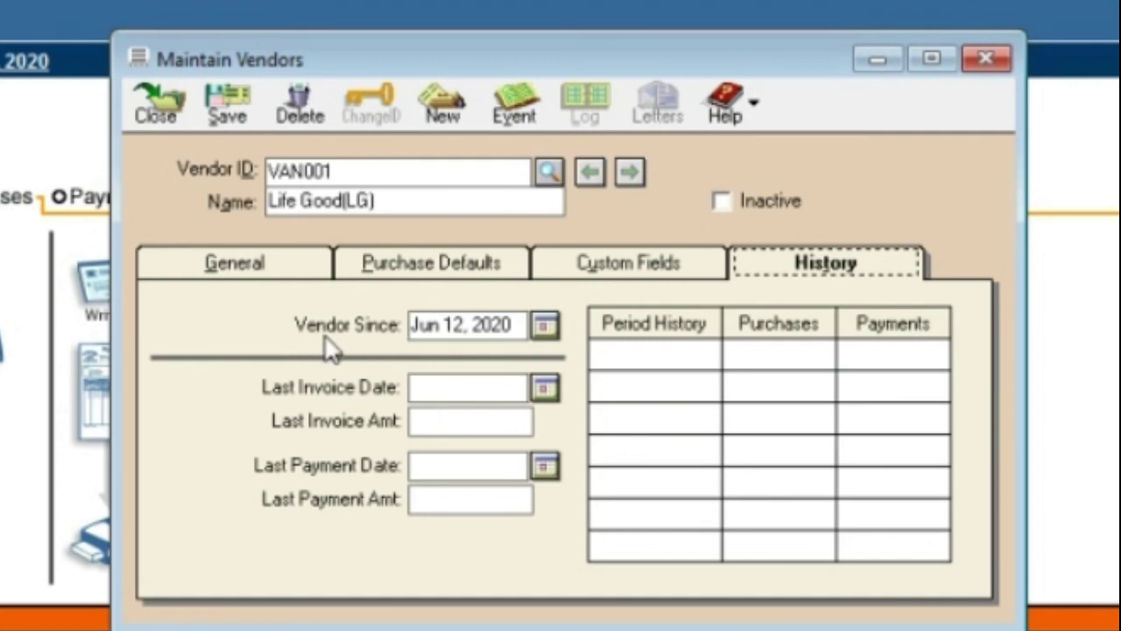
Pick Jun 1, 2020 from the Vendor Since calendar, then return to General details
click(545, 325)
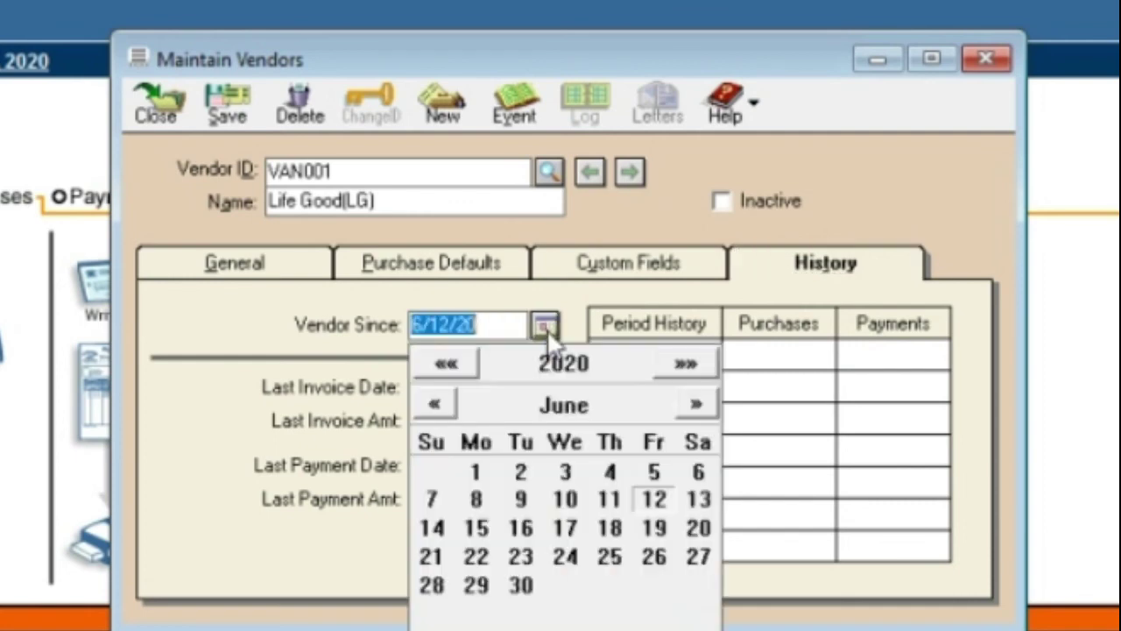
click(476, 471)
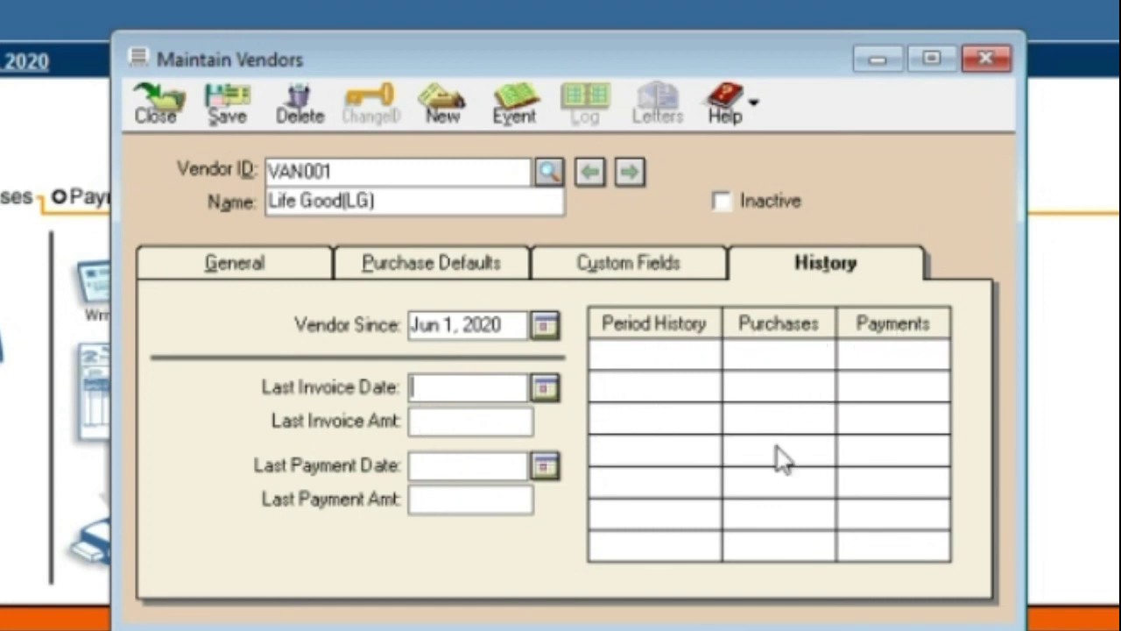
click(233, 273)
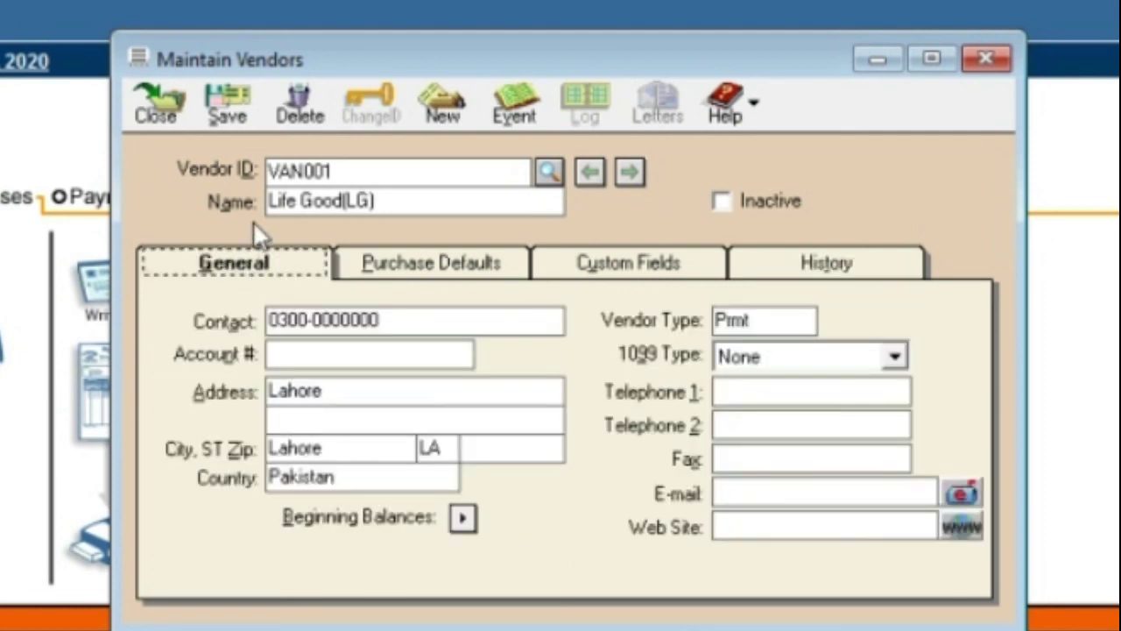
After the missing e-mail warning, fill in VAN001's e-mail address on the General page and save
click(221, 124)
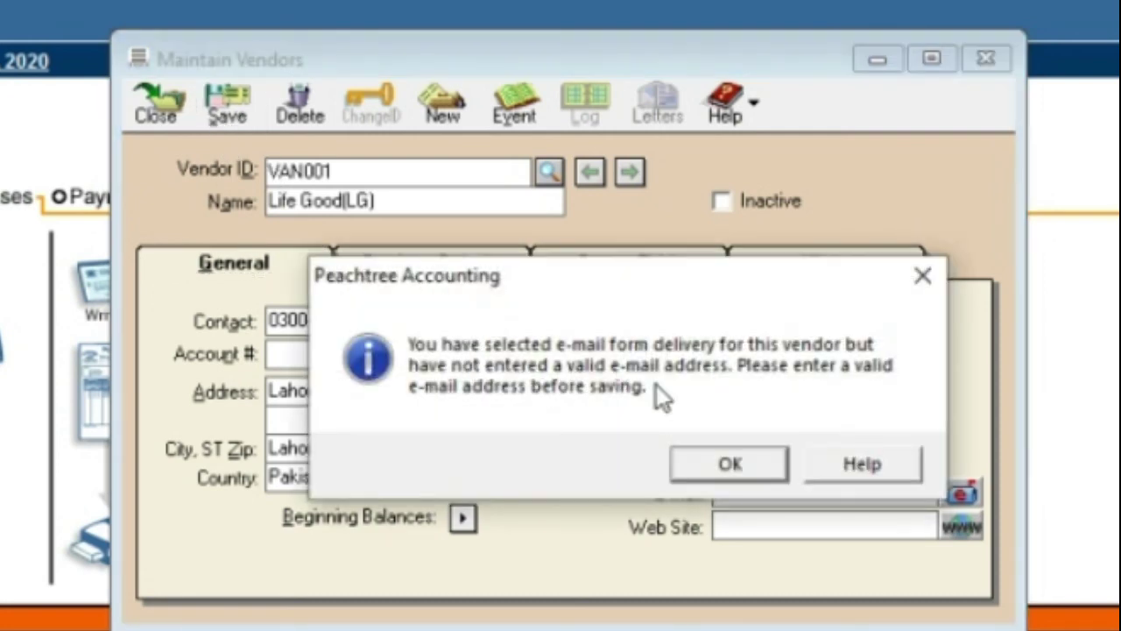
click(730, 463)
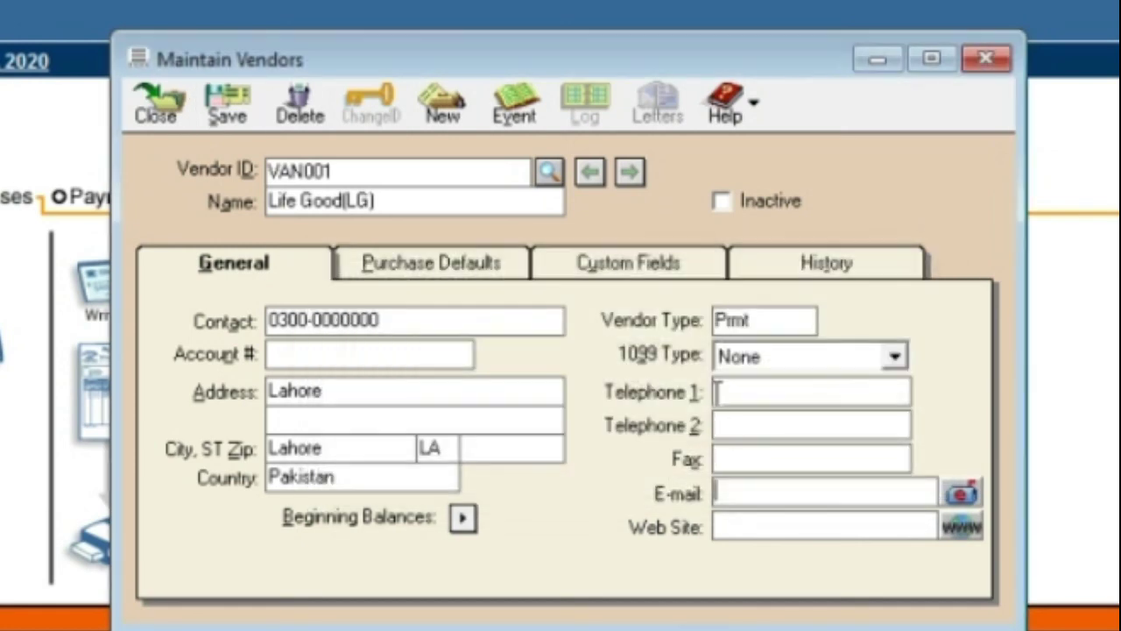
click(475, 263)
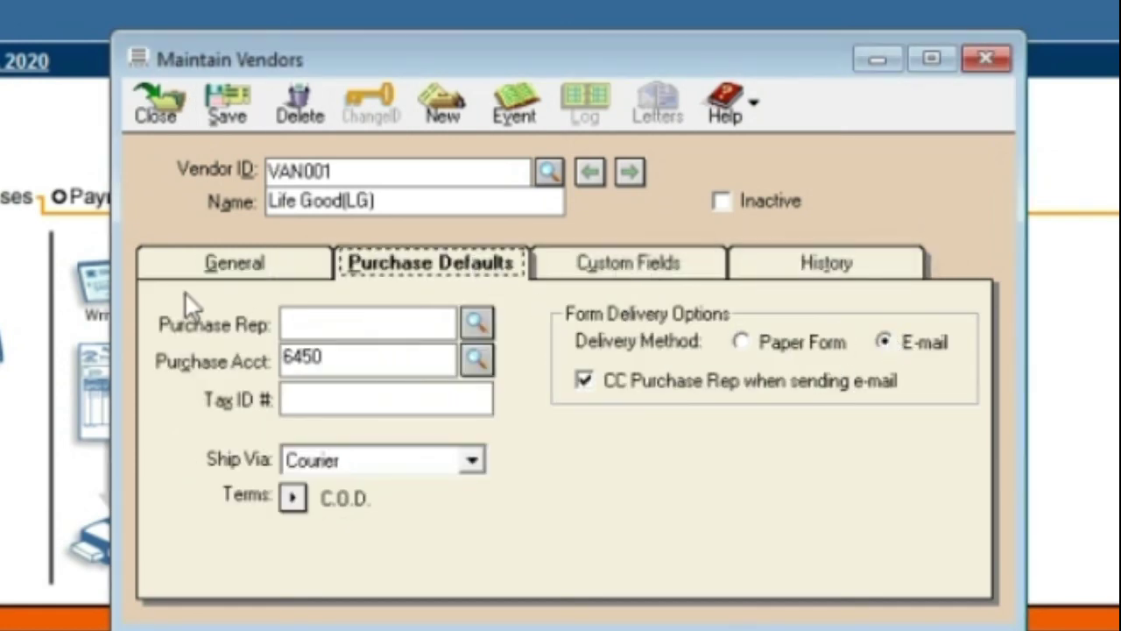
click(209, 272)
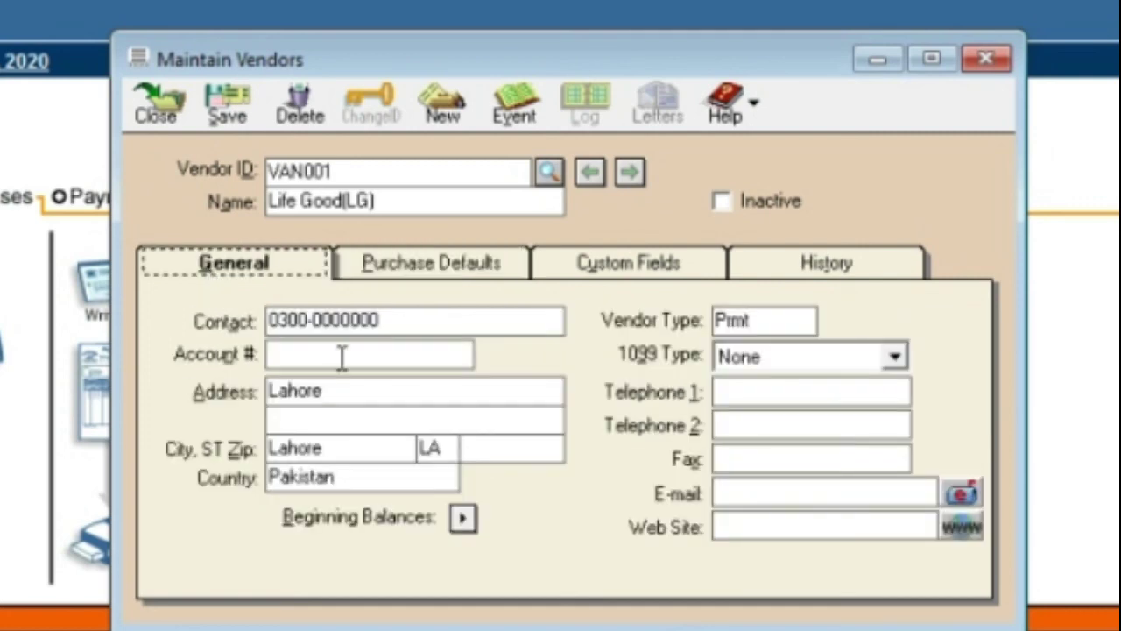
click(726, 495)
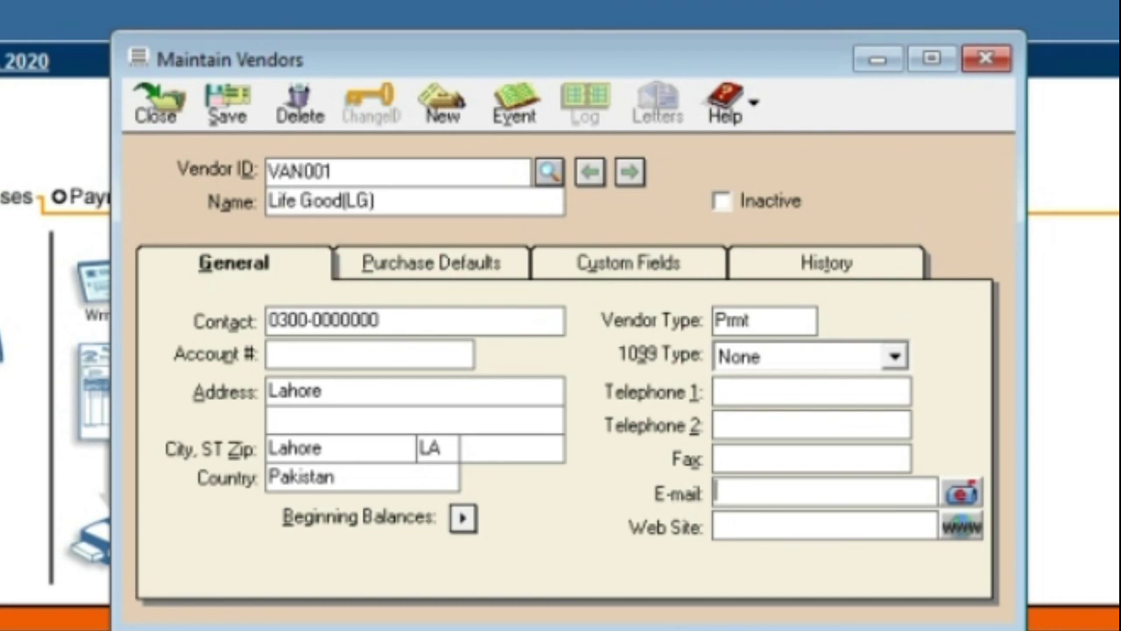
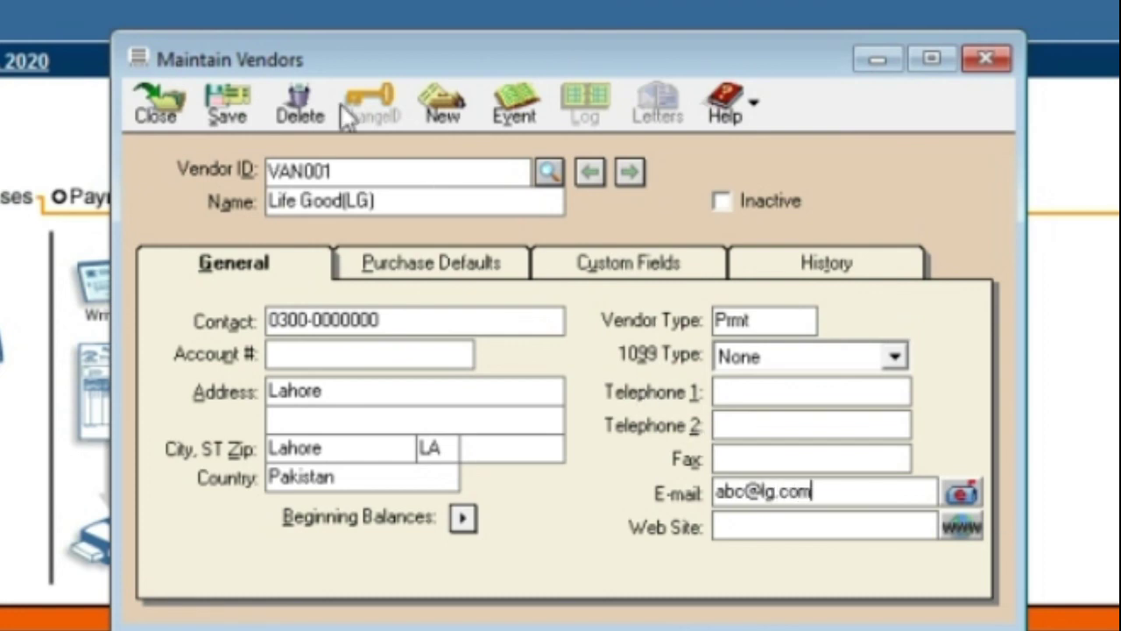
click(227, 110)
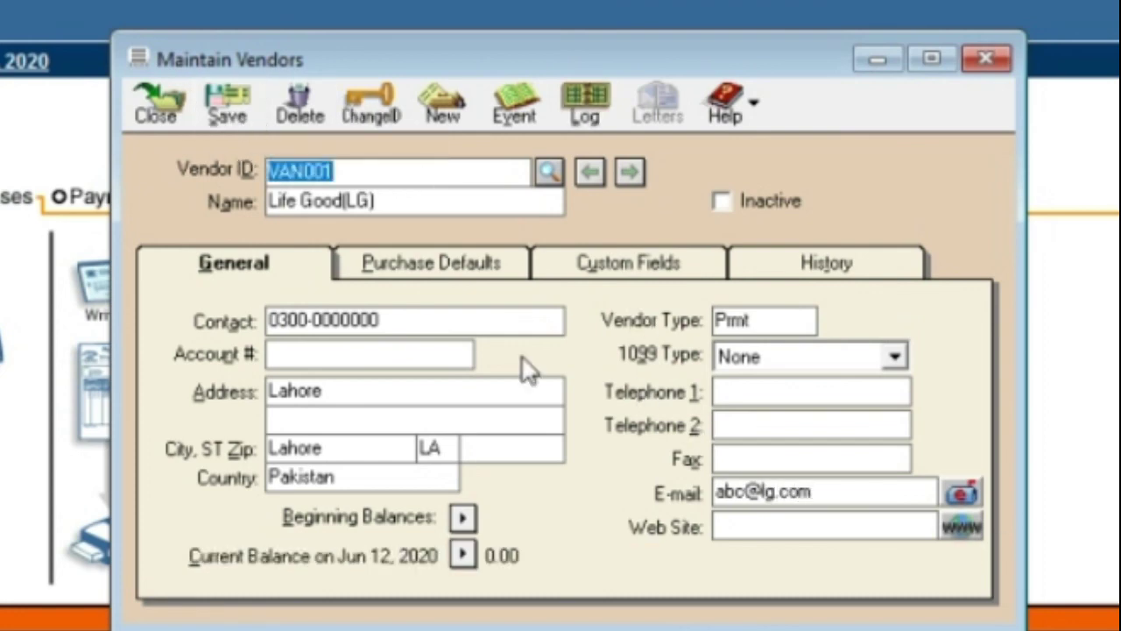
click(250, 112)
Reopen Maintain Vendors, load VAN001 Life Good(LG) from the lookup, and show its Beginning Balances
click(168, 113)
click(7, 345)
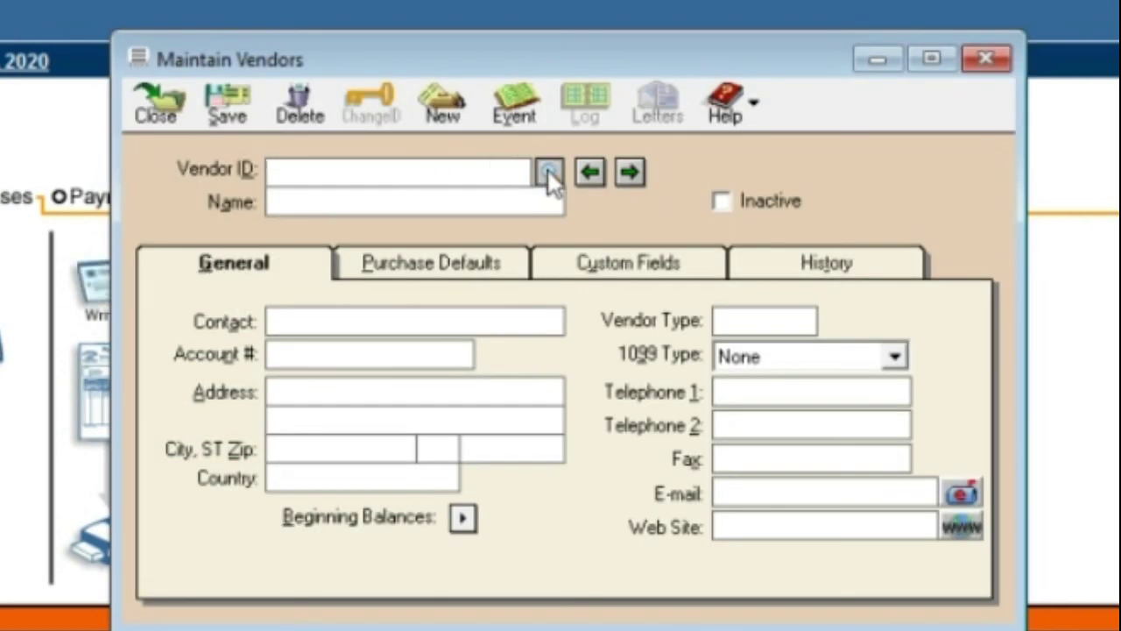
click(548, 171)
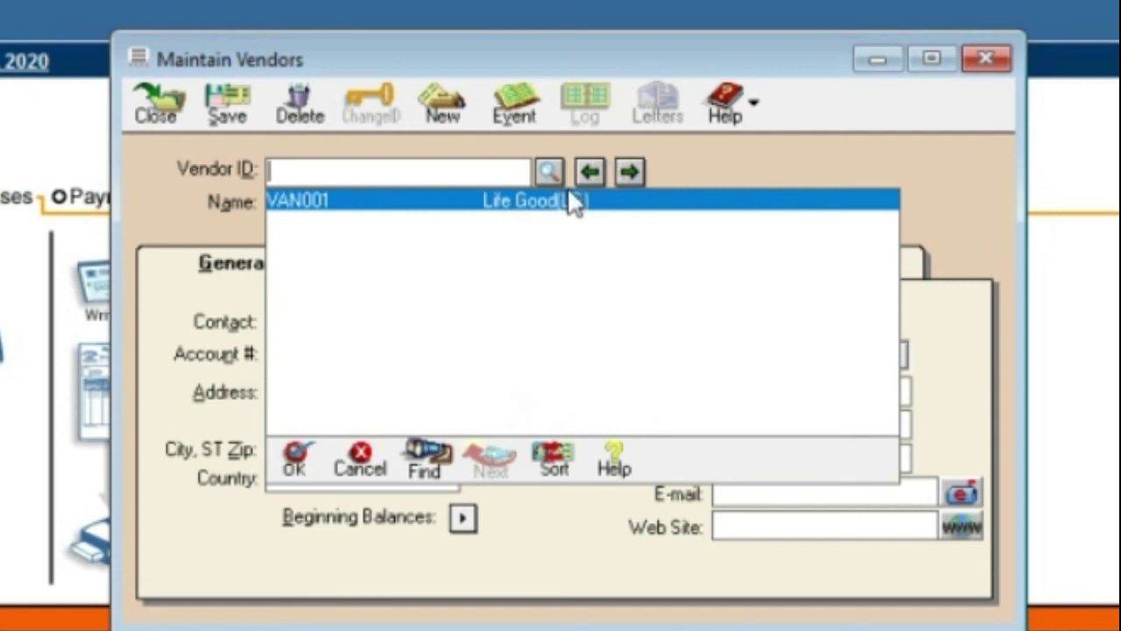
double_click(569, 202)
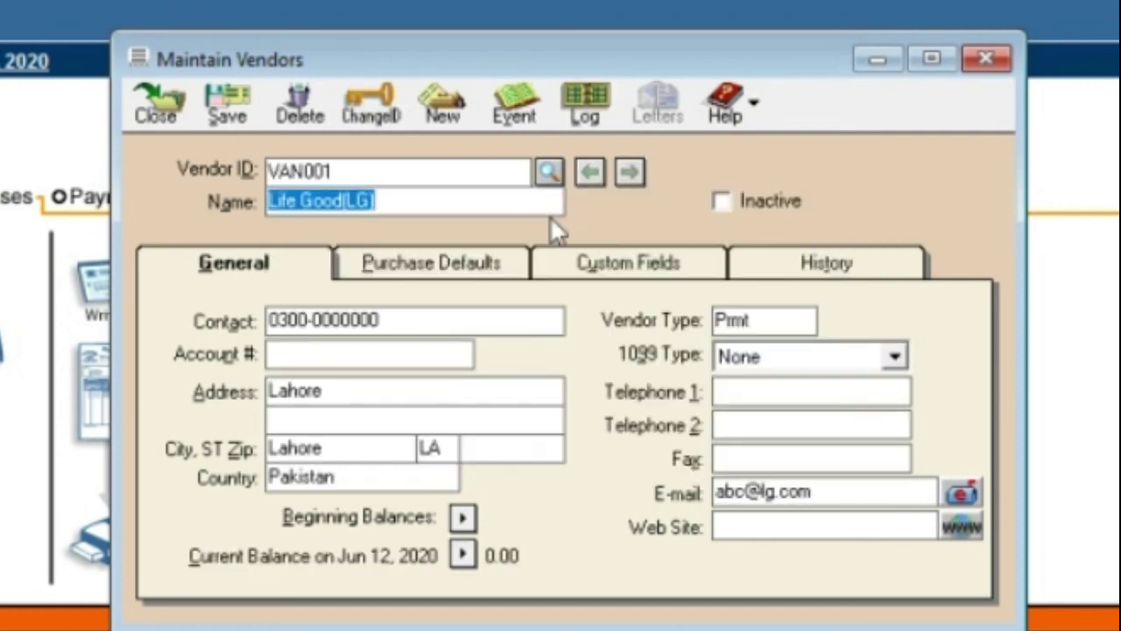
click(462, 518)
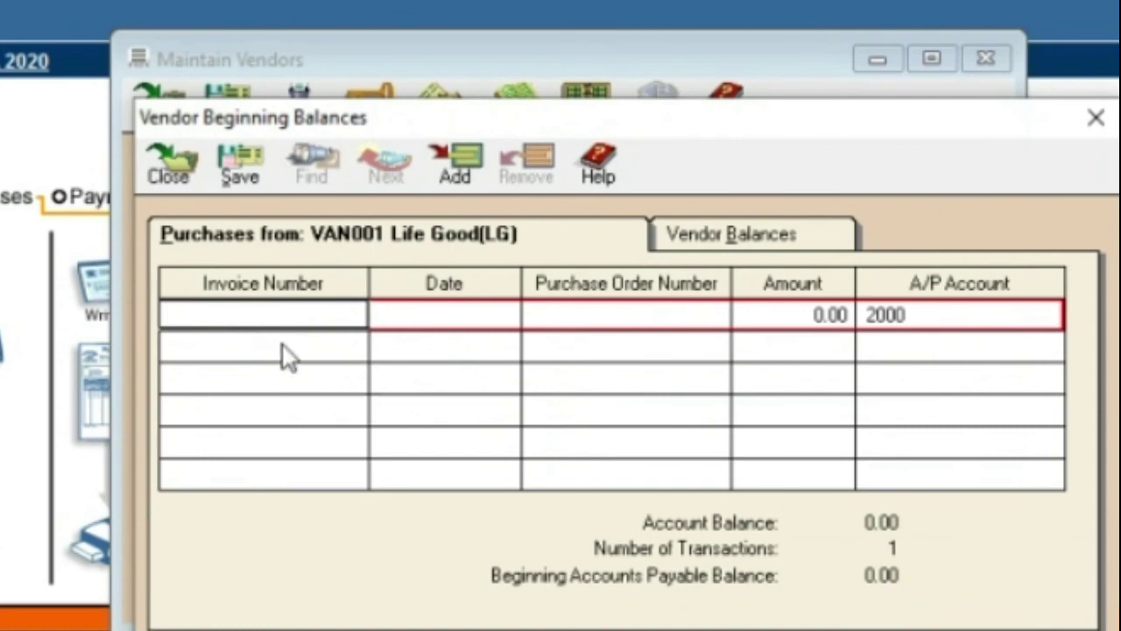
Check VAN001's Date, PO, Amount and A/P account 2000 balance fields, then close both vendor windows
key(Tab)
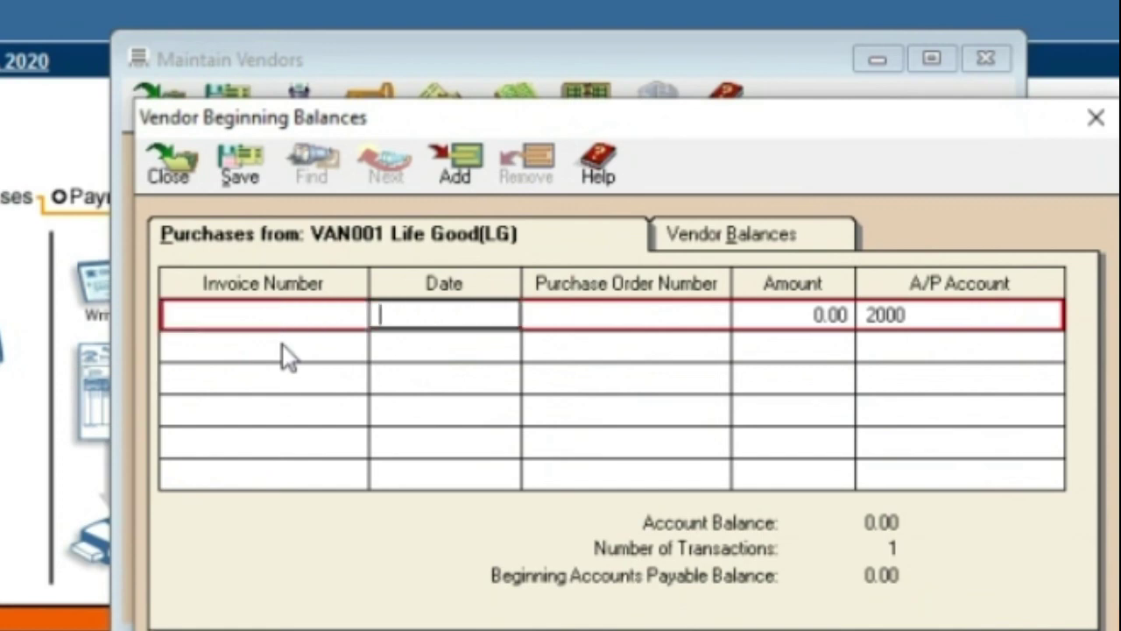
key(Tab)
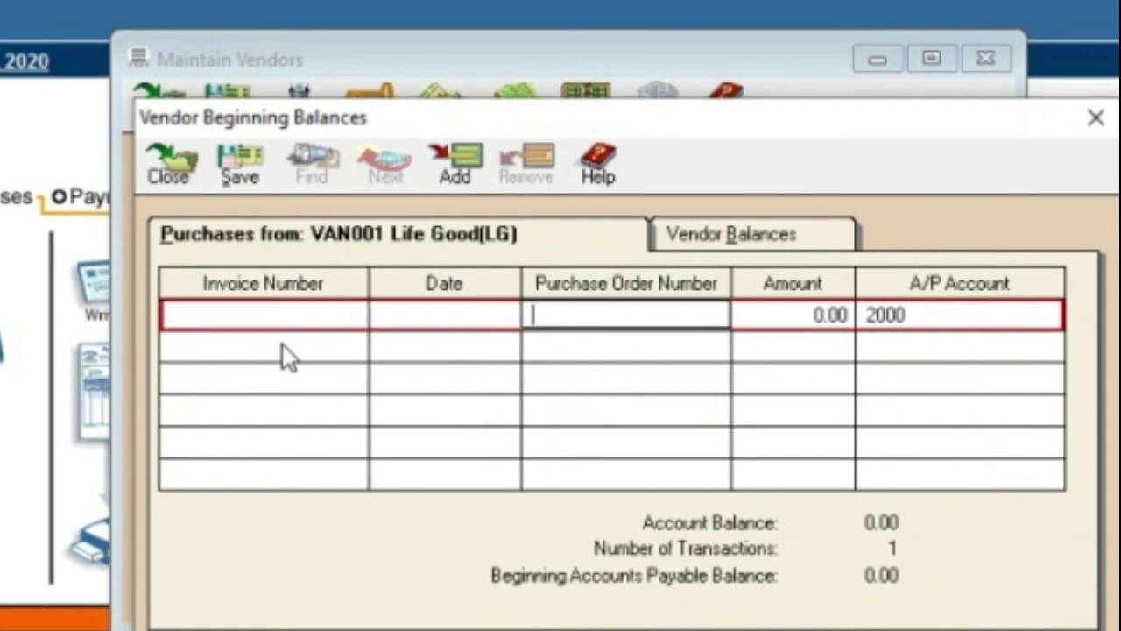
key(Tab)
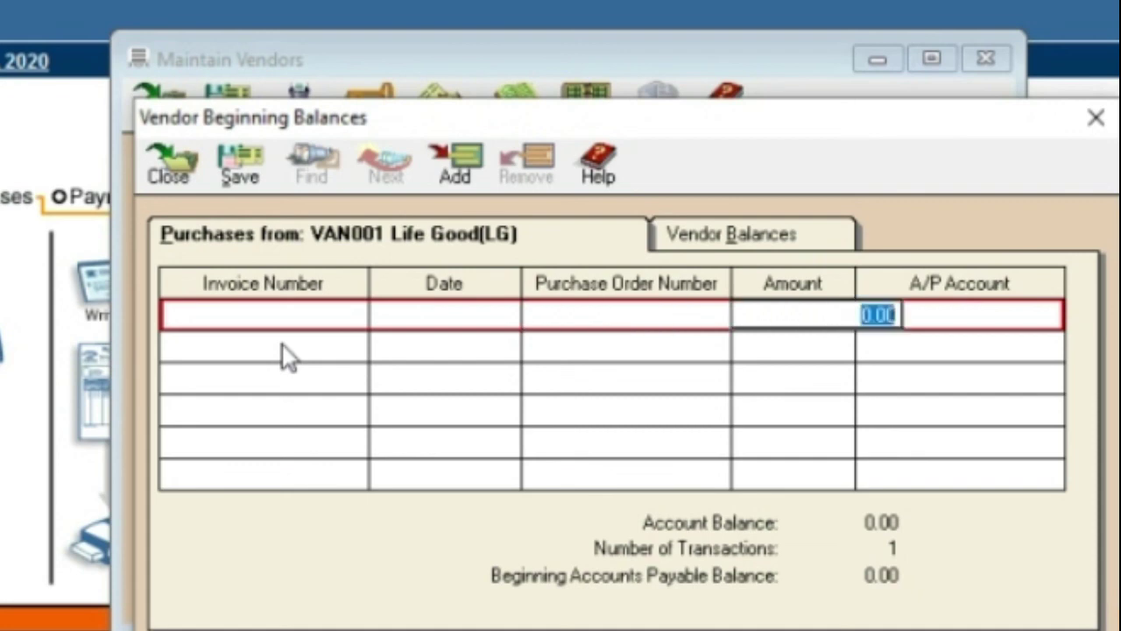
key(Tab)
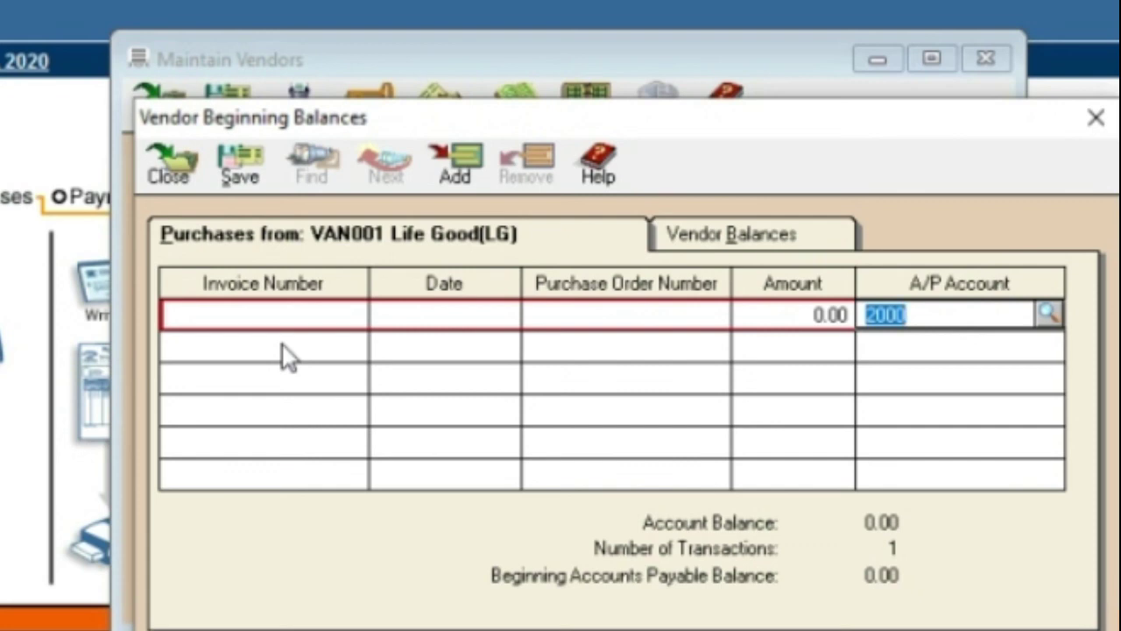
click(1047, 315)
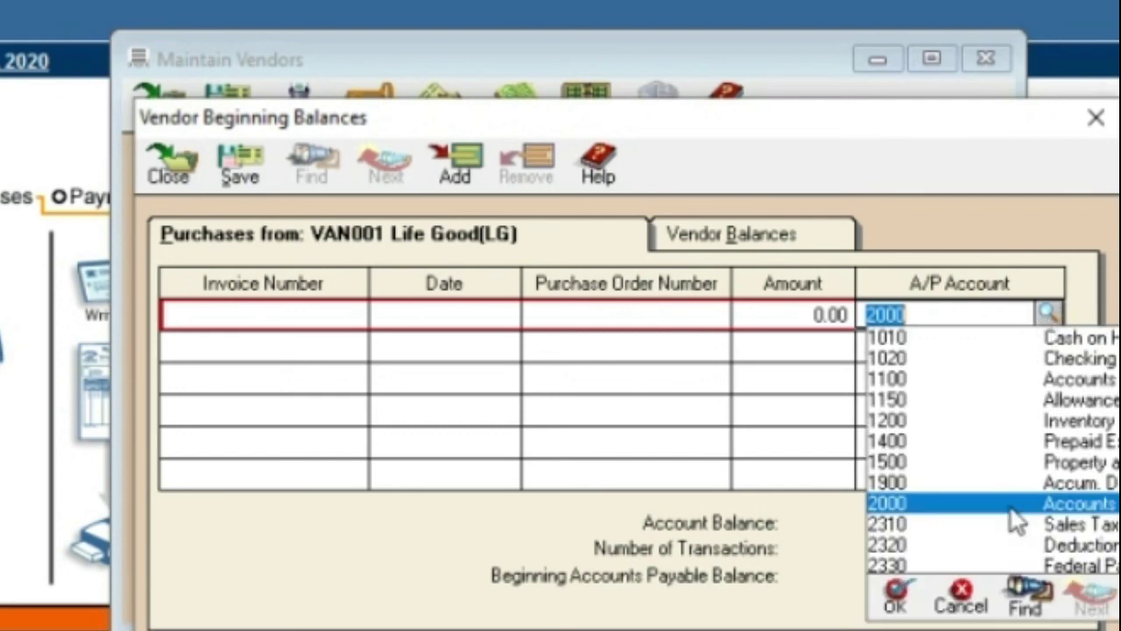
click(1047, 315)
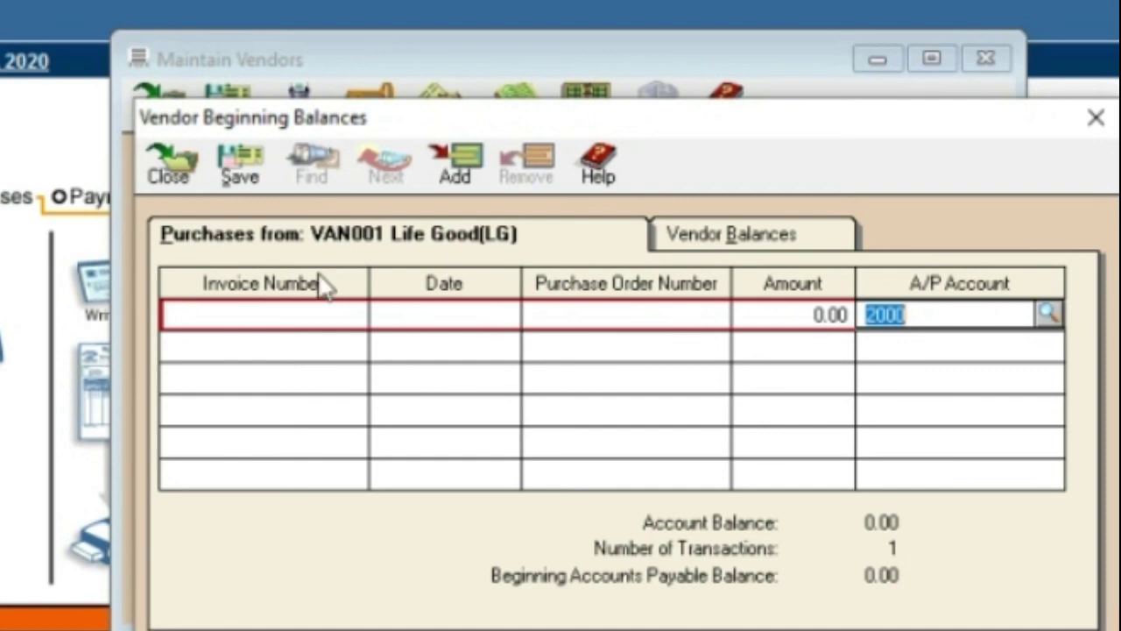
click(159, 143)
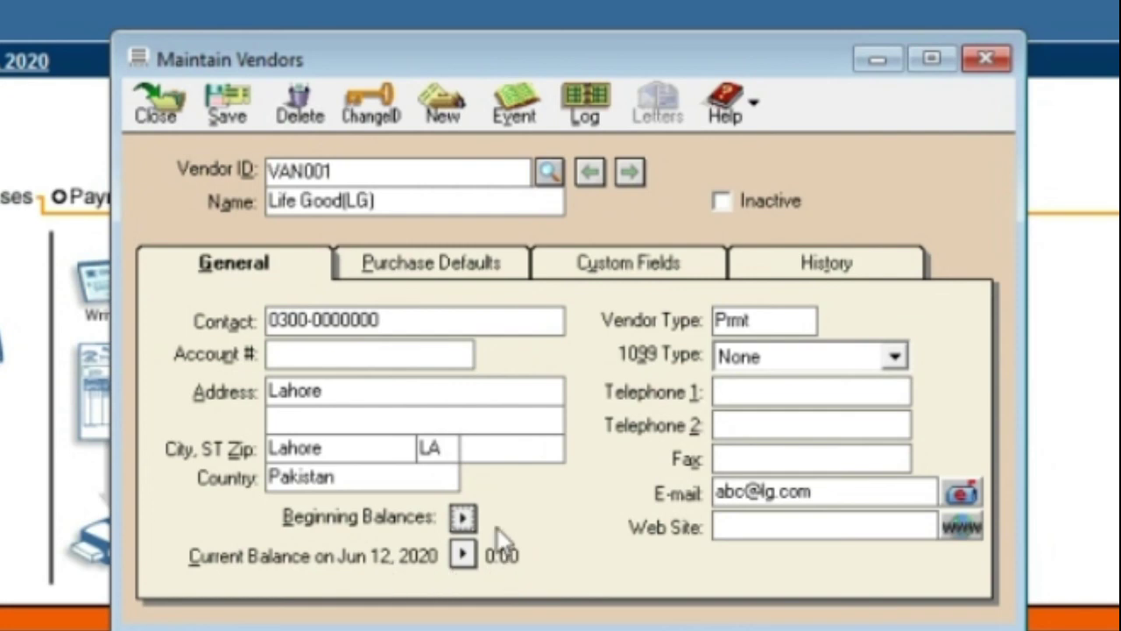
click(131, 122)
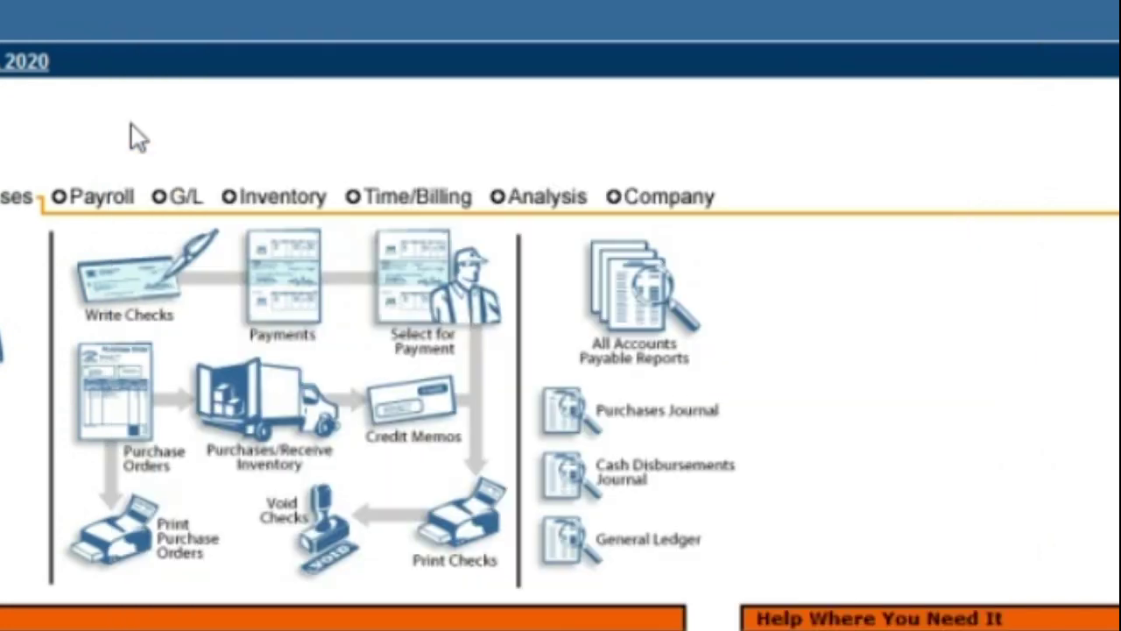